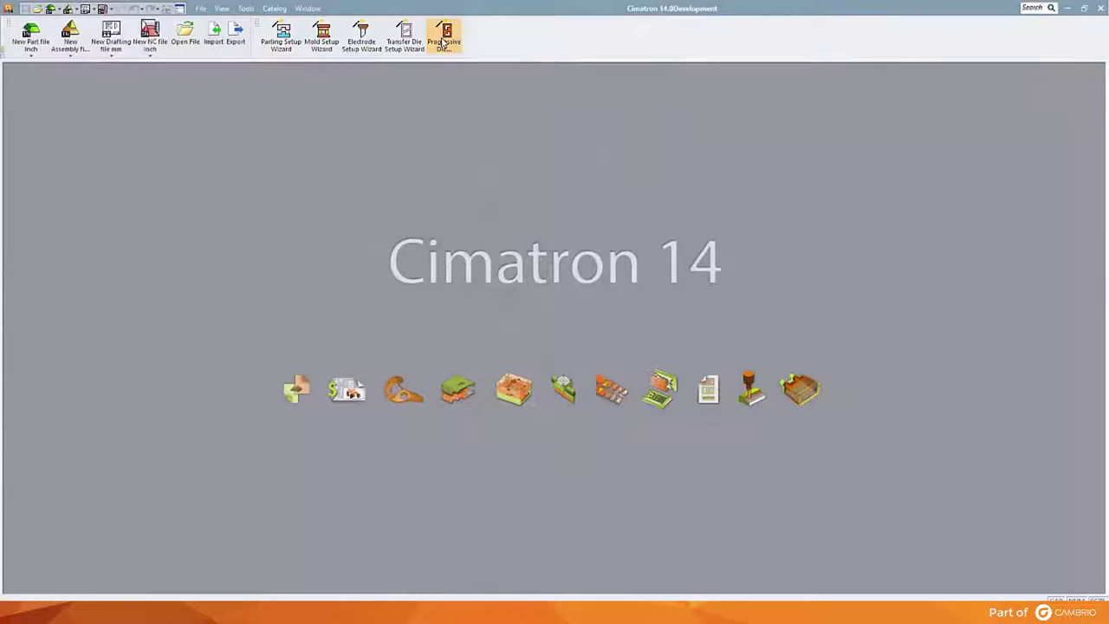
- Create a progressive die project with heat shield export.elt as the first master part
{"action": "left_click", "coordinate": [444, 38]}
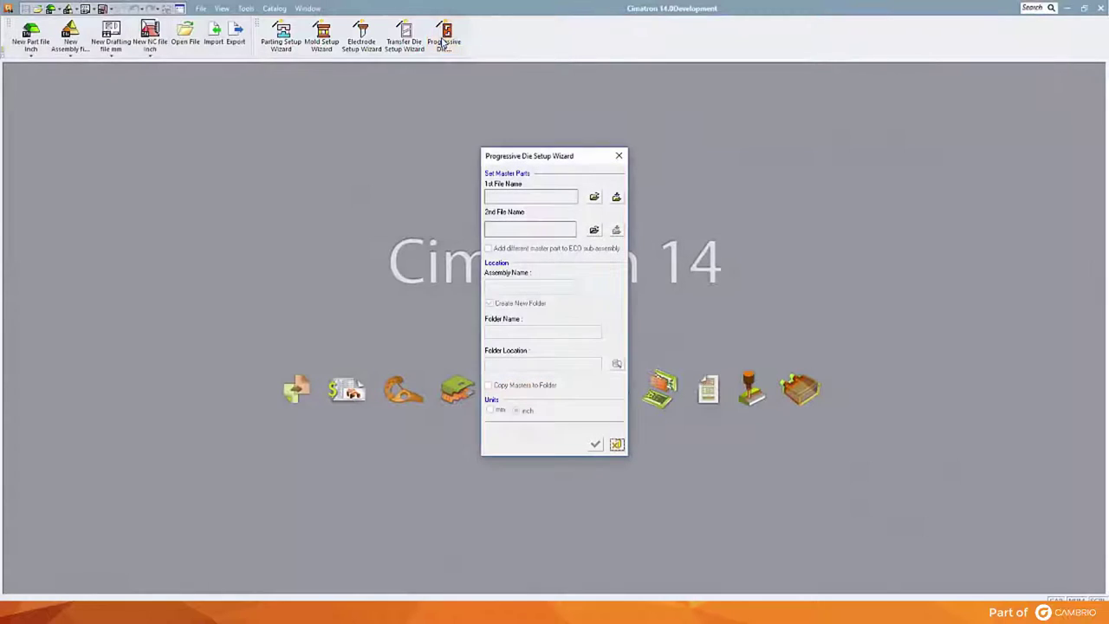
{"action": "left_click", "coordinate": [594, 196]}
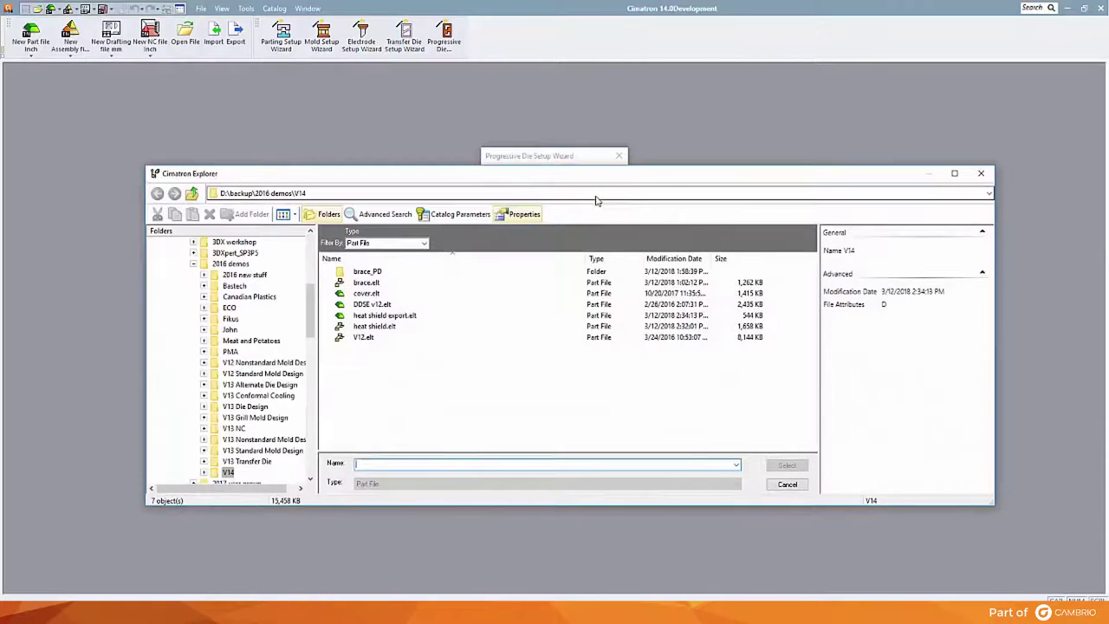
{"action": "left_click", "coordinate": [409, 317]}
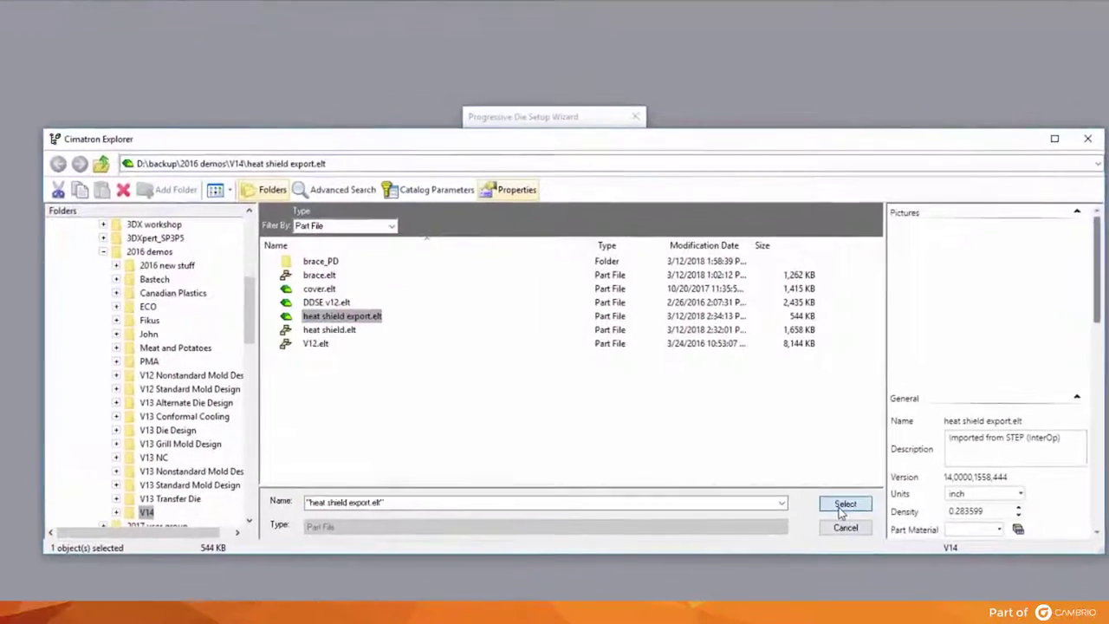
{"action": "left_click", "coordinate": [786, 468]}
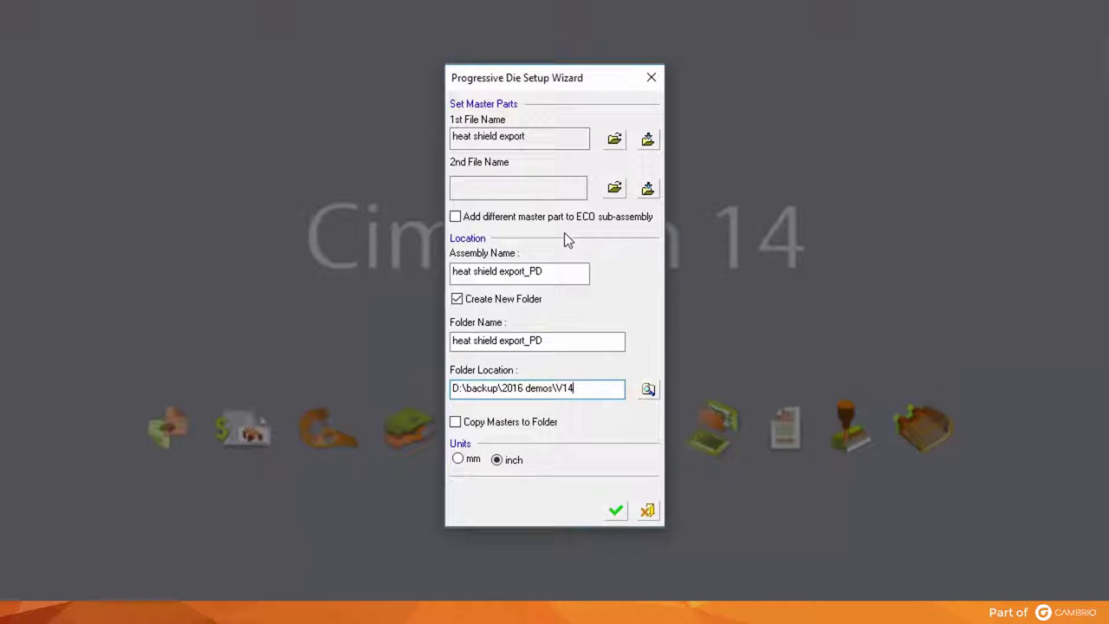
{"action": "left_click", "coordinate": [615, 511]}
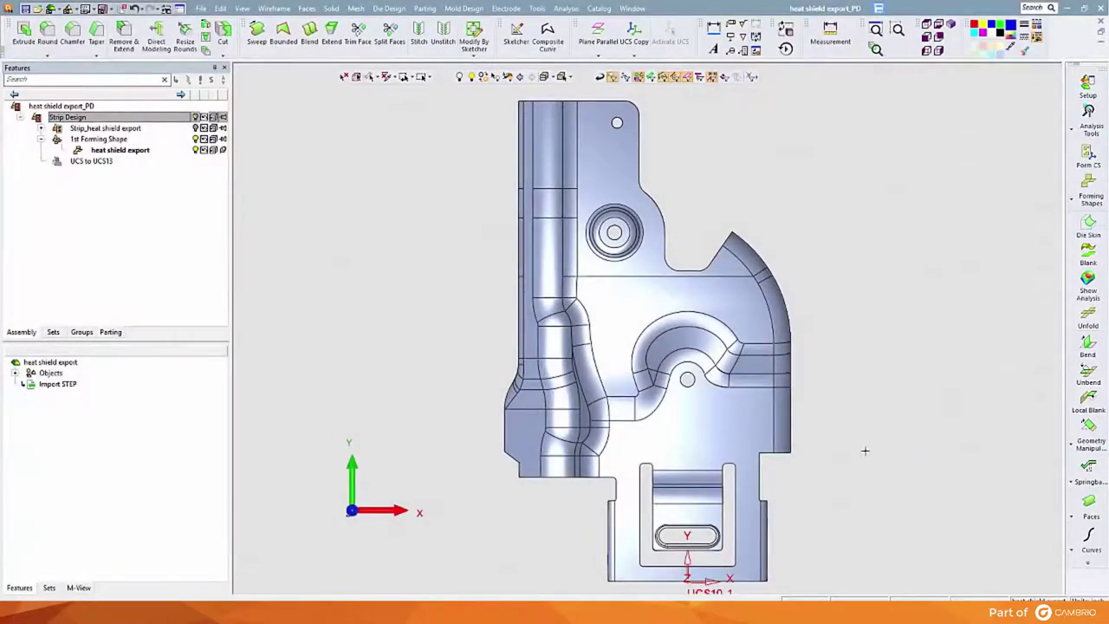
- Orbit the heat shield from its flat front view into an angled isometric view
{"action": "middle_click_drag", "start_coordinate": [865, 450], "coordinate": [911, 427]}
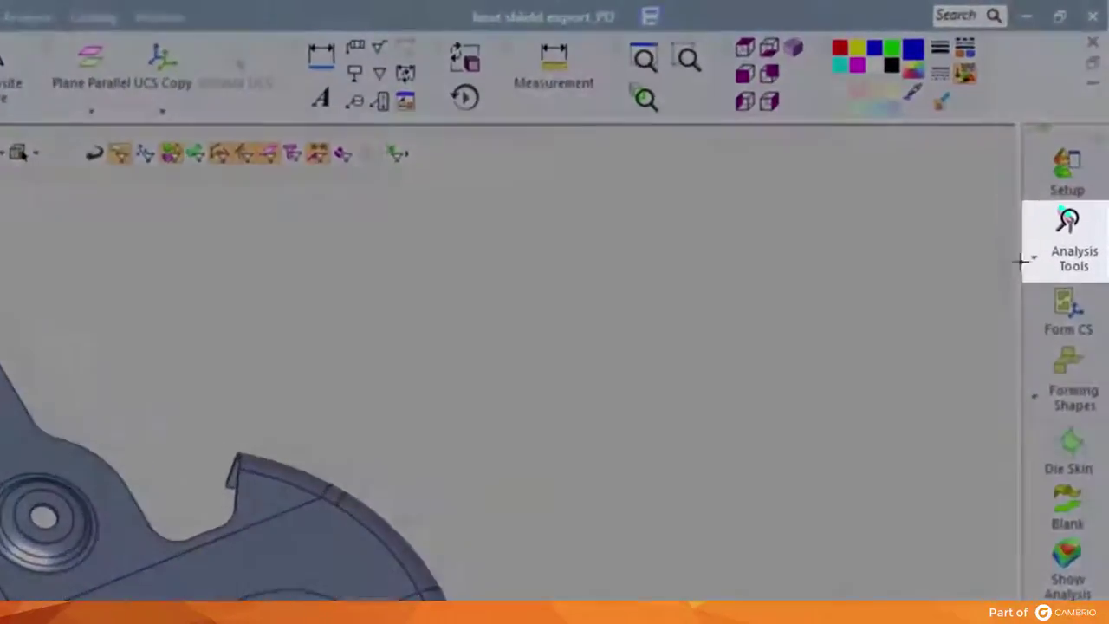
- Run a Direction Analysis on the whole heat shield part
{"action": "left_click", "coordinate": [1092, 121]}
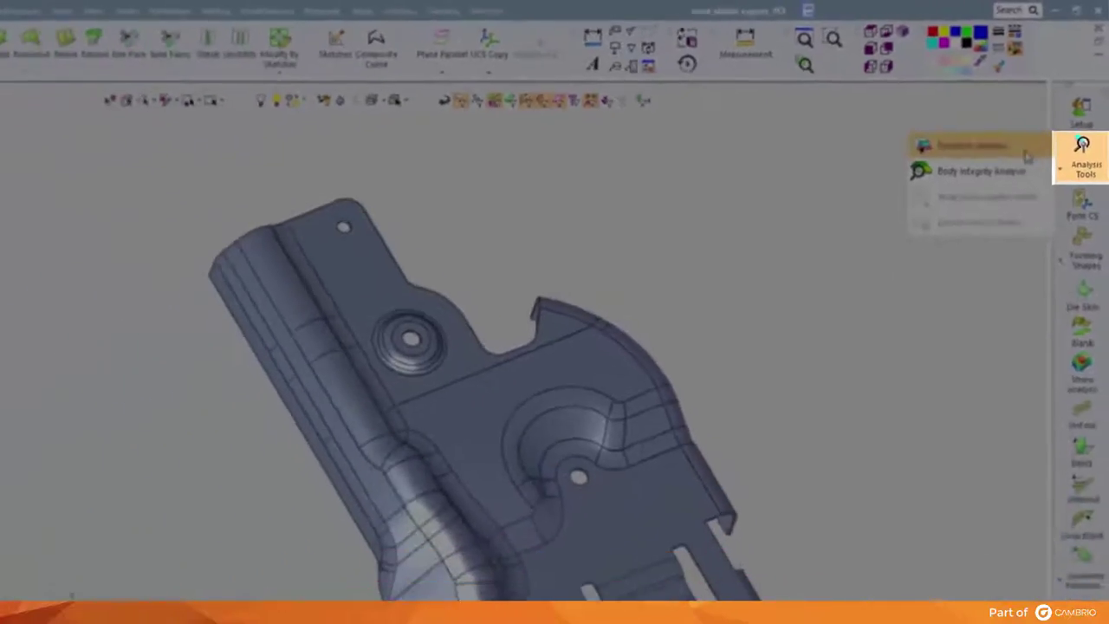
{"action": "left_click", "coordinate": [912, 209]}
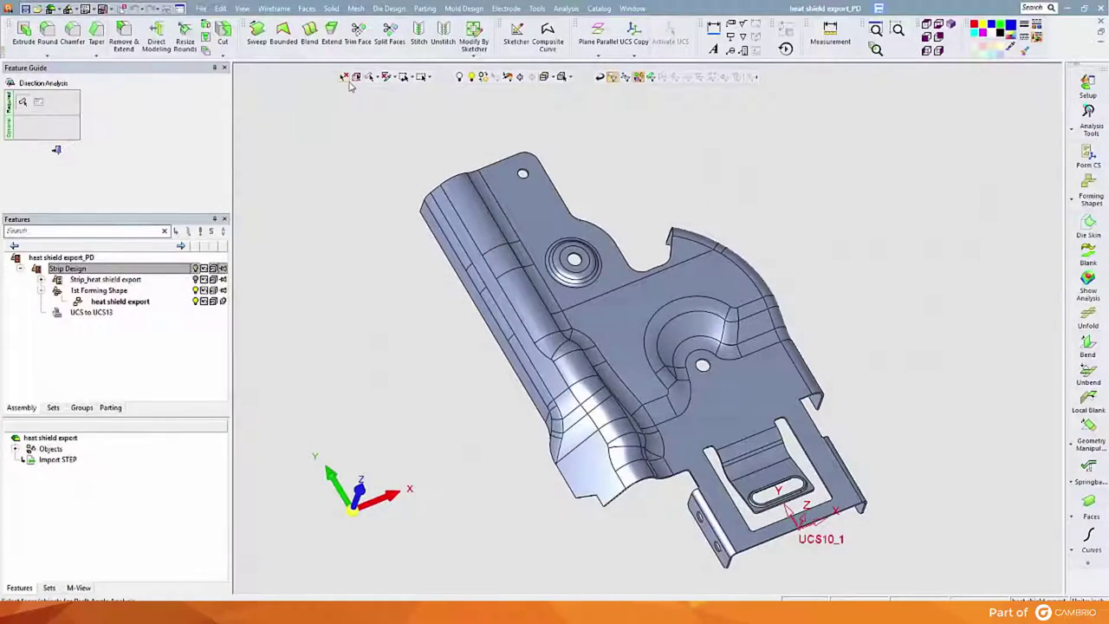
{"action": "left_click", "coordinate": [354, 78]}
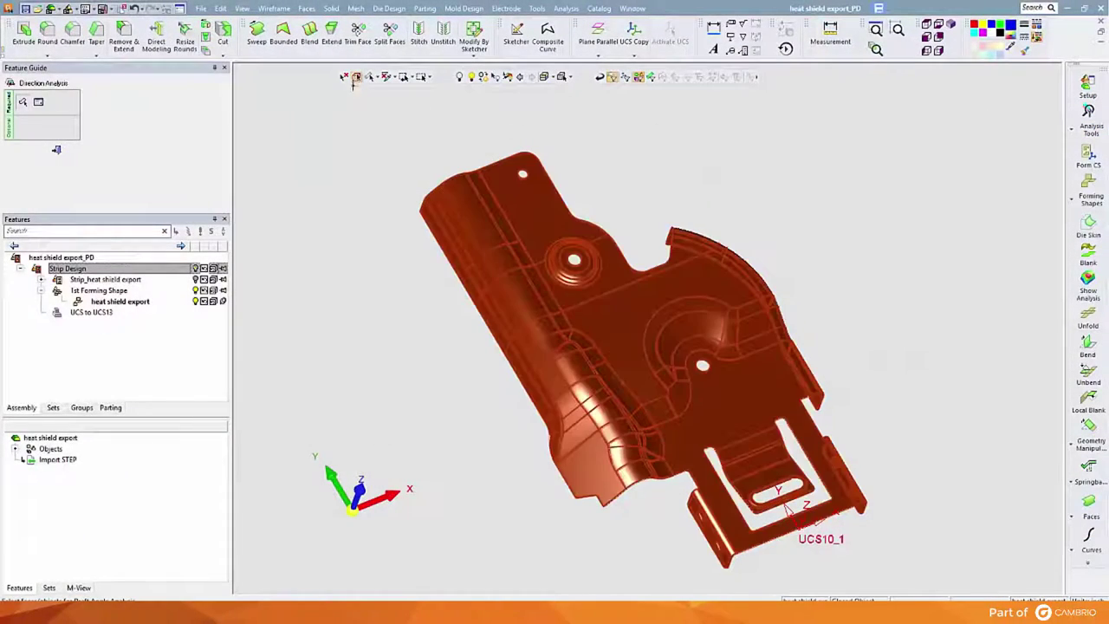
{"action": "middle_click", "coordinate": [383, 160]}
{"action": "middle_click_drag", "start_coordinate": [397, 171], "coordinate": [413, 205]}
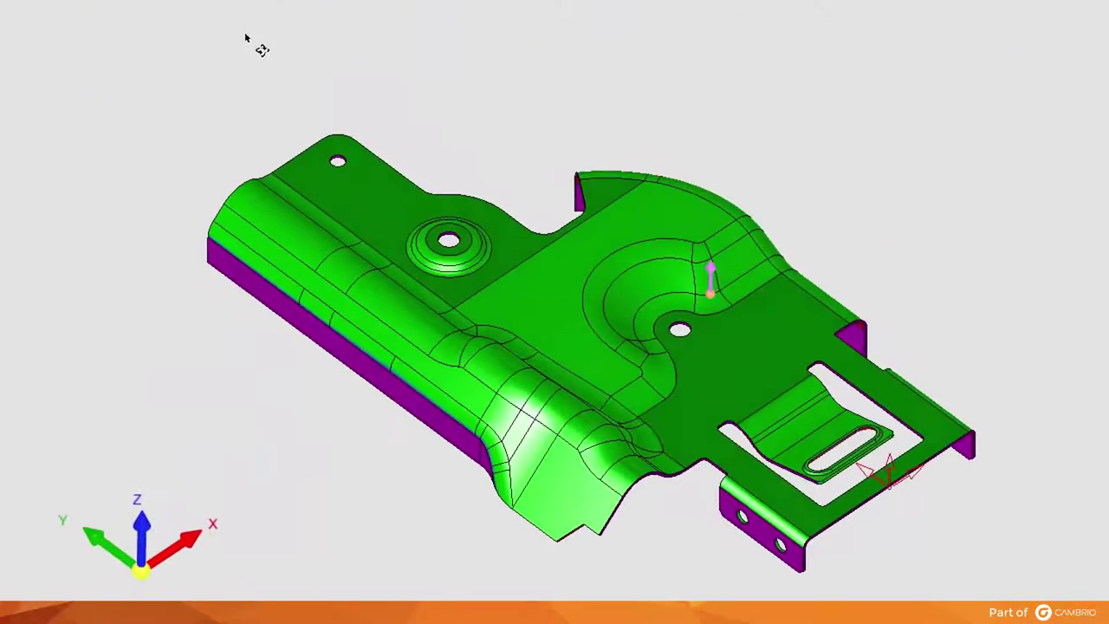
{"action": "middle_click_drag", "start_coordinate": [247, 38], "coordinate": [253, 25]}
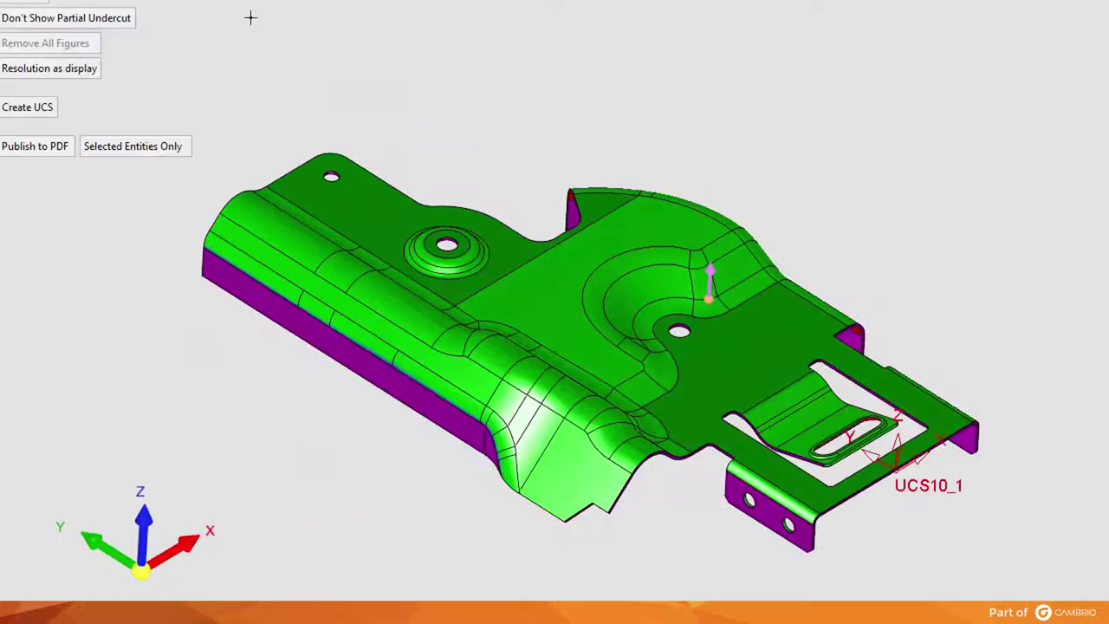
- Pin draft readings of 0.00°, 0.00° and 45.00°, publish to PDF, and close the analysis
{"action": "left_click", "coordinate": [246, 304]}
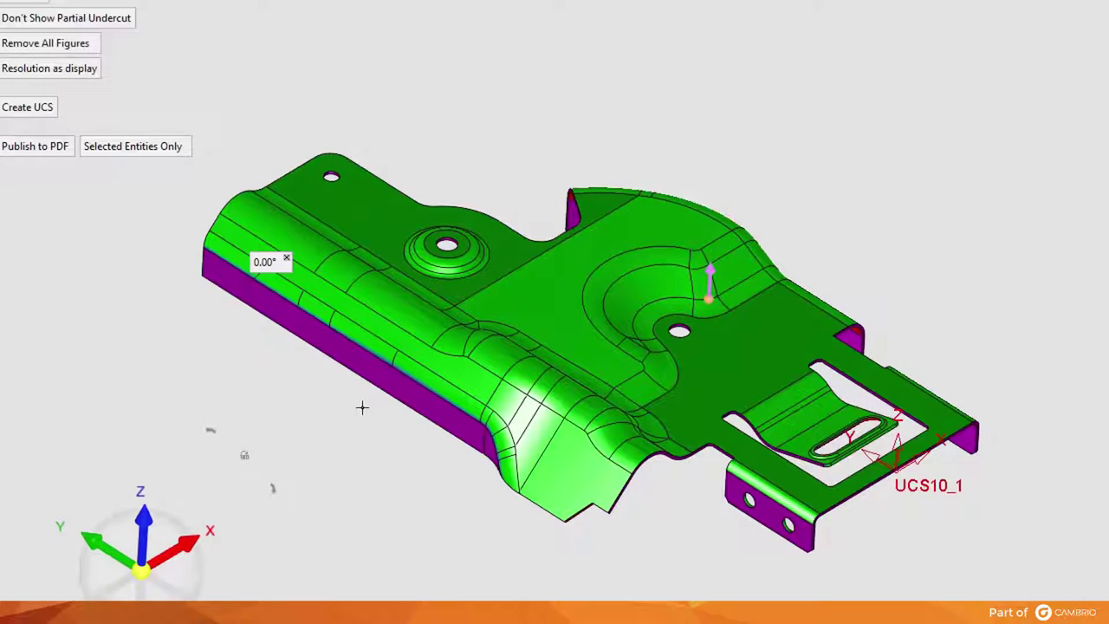
{"action": "left_click", "coordinate": [433, 404]}
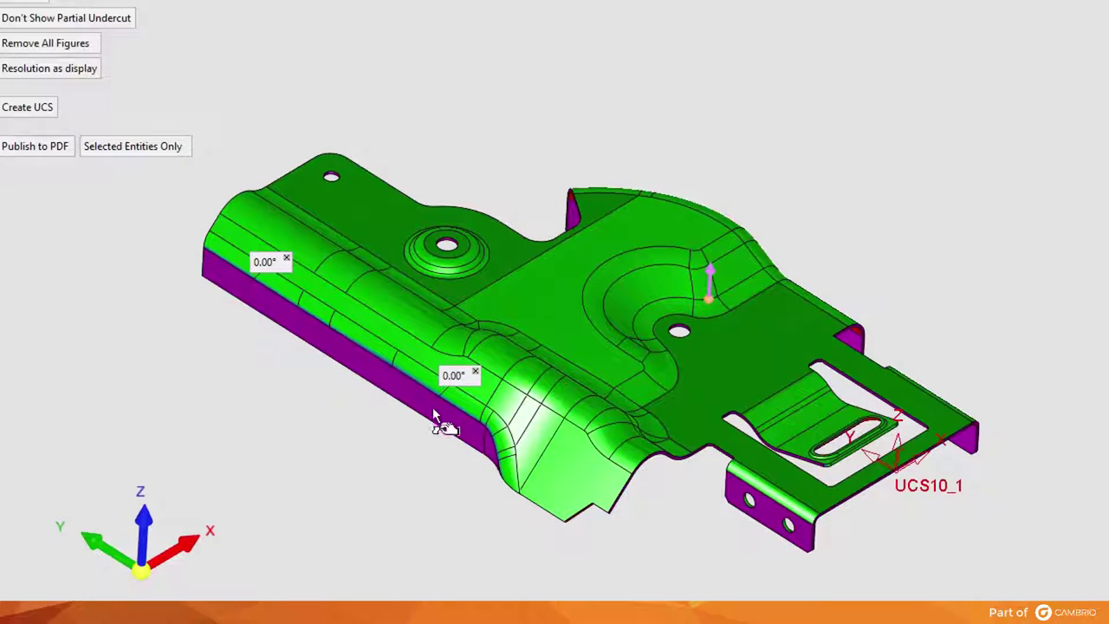
{"action": "left_click", "coordinate": [585, 476]}
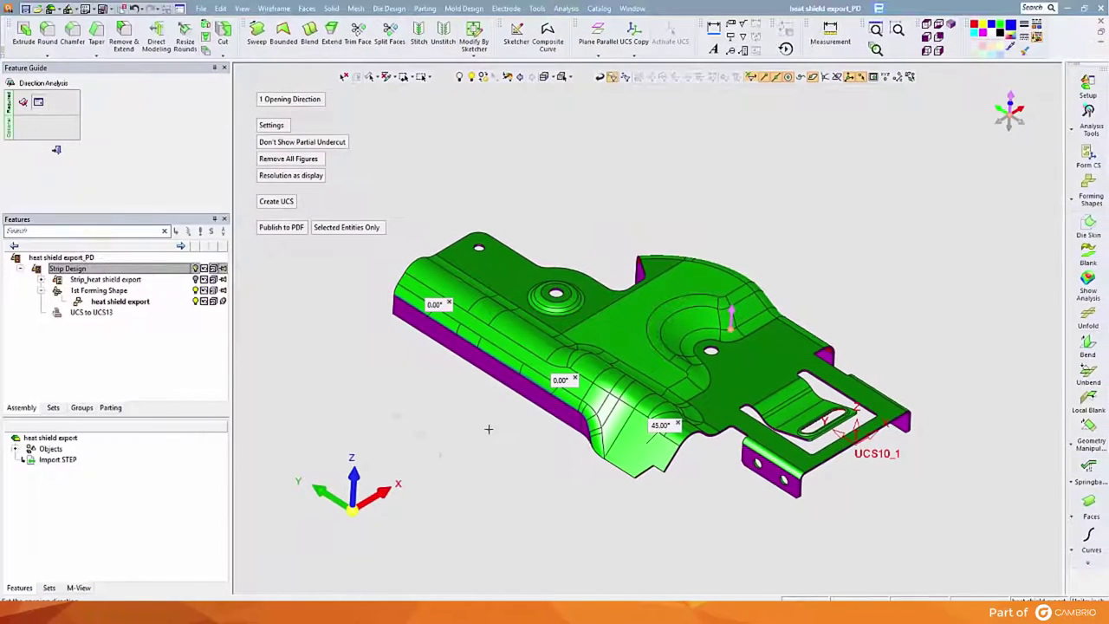
{"action": "left_click", "coordinate": [291, 230]}
{"action": "left_click", "coordinate": [719, 351]}
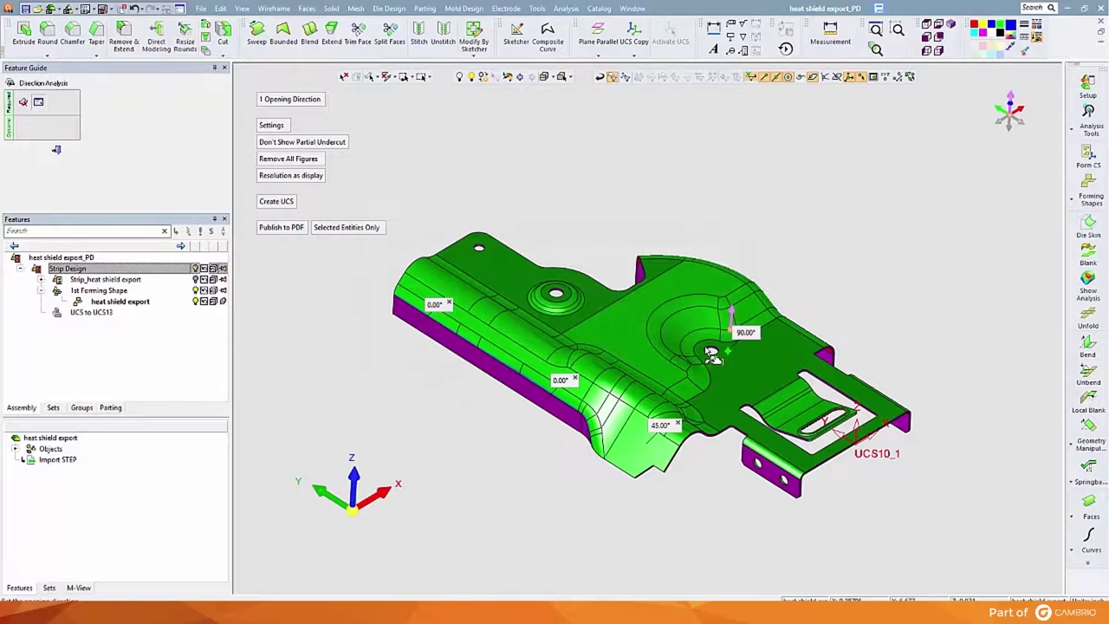
{"action": "left_click", "coordinate": [57, 153]}
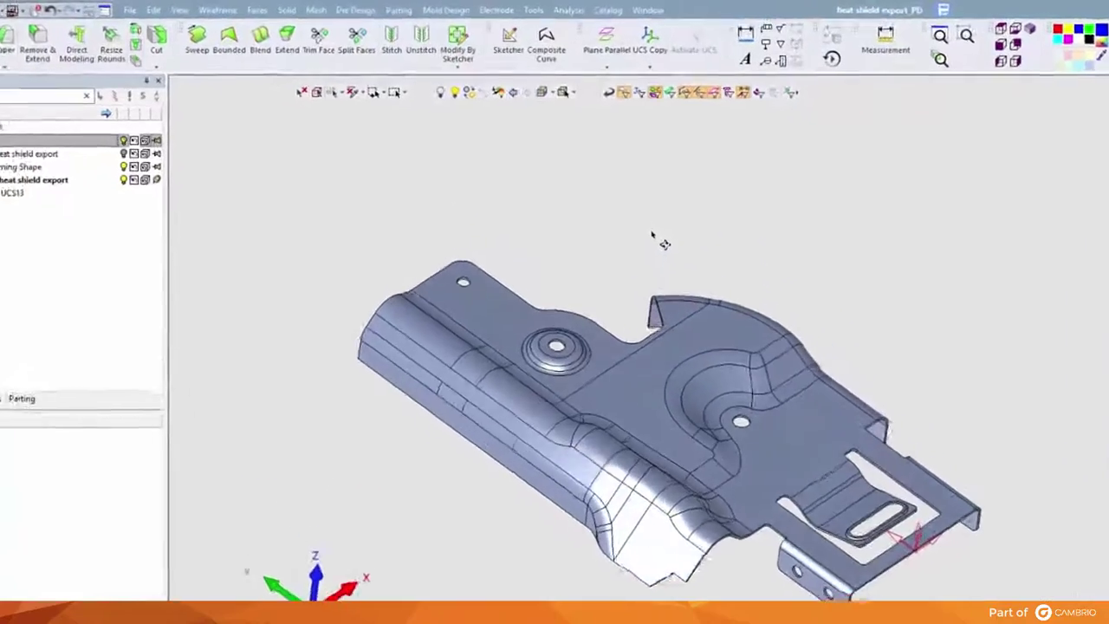
- Measure the heat shield (volume 10.193 inch³, mass 2.891 lb) and preview its text-file report
{"action": "left_click", "coordinate": [563, 13]}
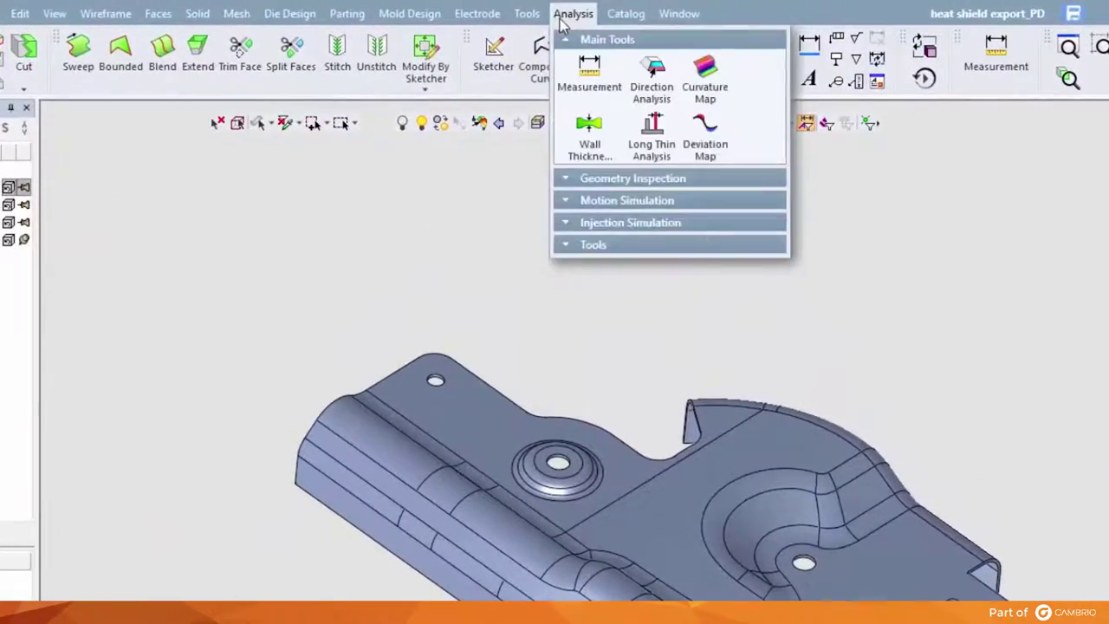
{"action": "left_click", "coordinate": [589, 73]}
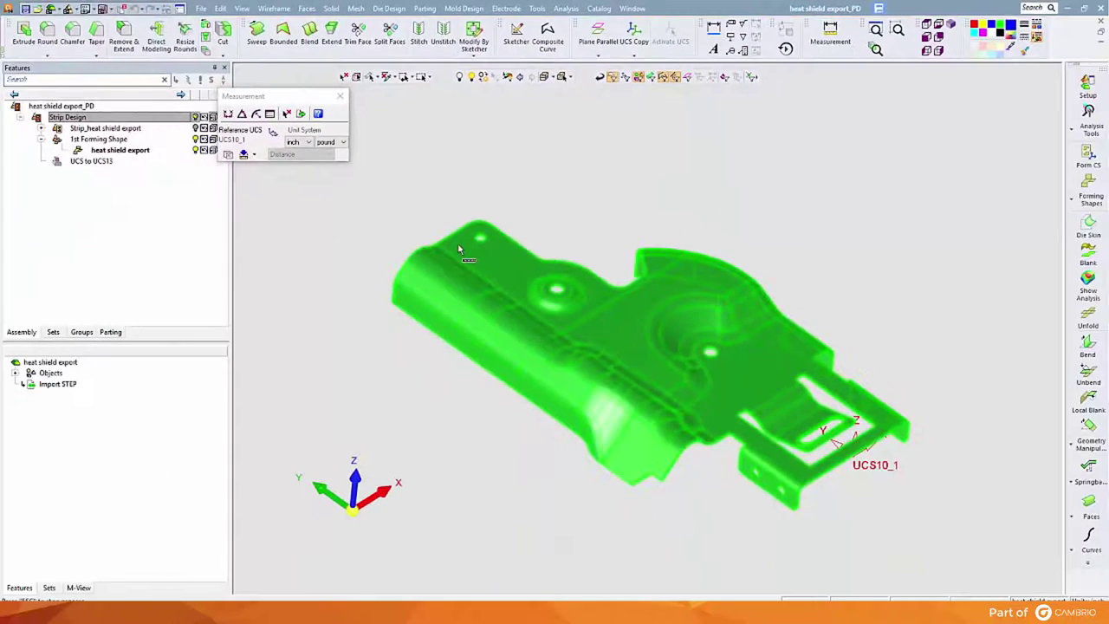
{"action": "left_click", "coordinate": [459, 250]}
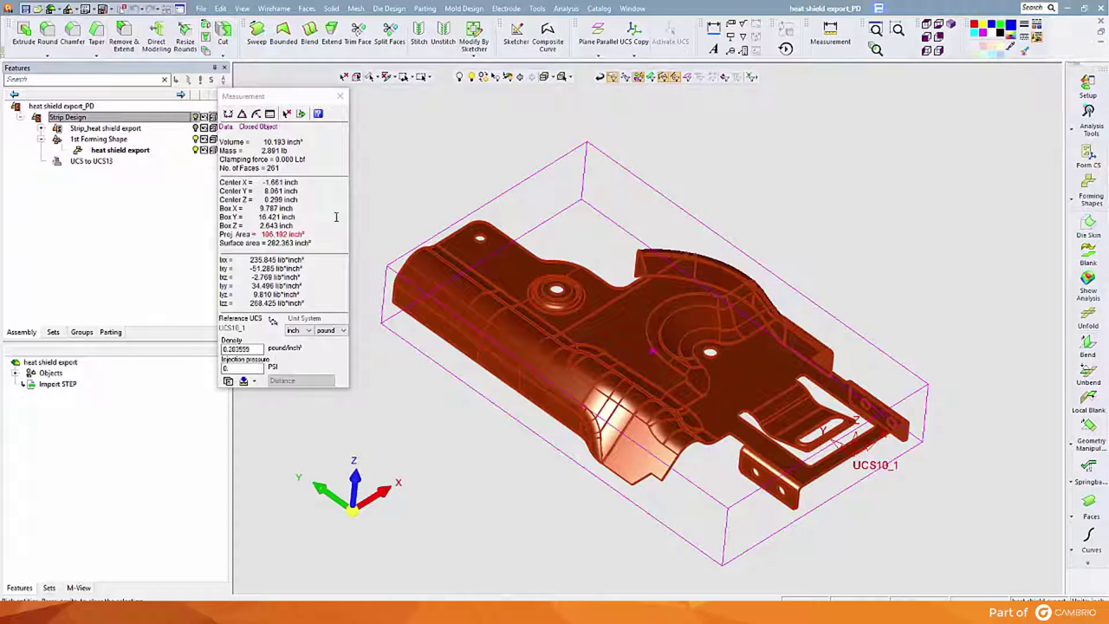
{"action": "left_click", "coordinate": [301, 115]}
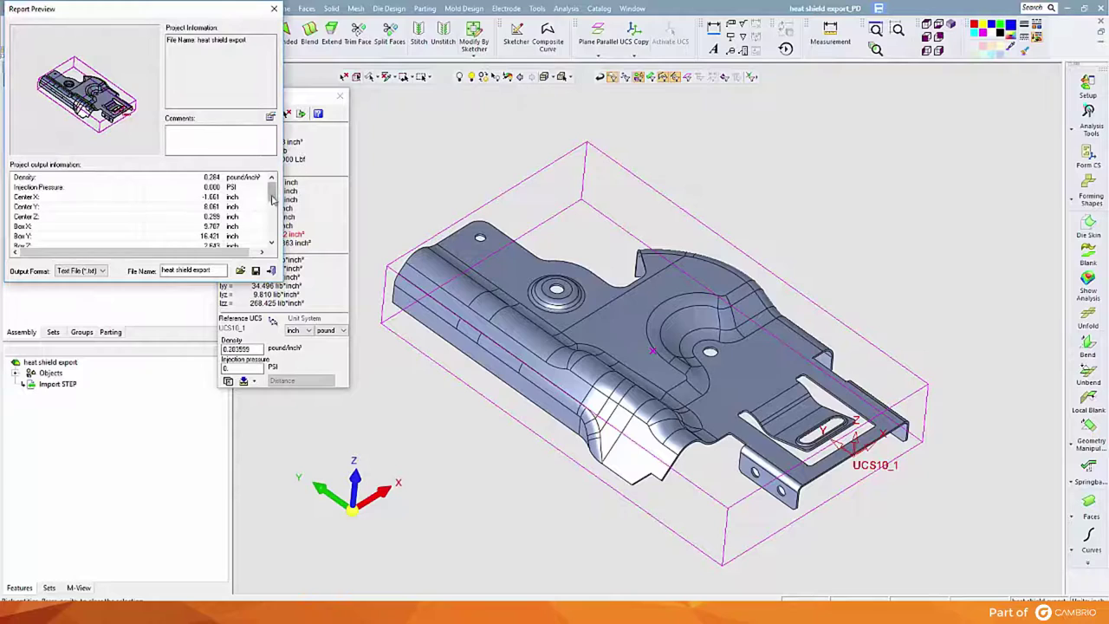
{"action": "left_click_drag", "start_coordinate": [272, 194], "coordinate": [280, 237]}
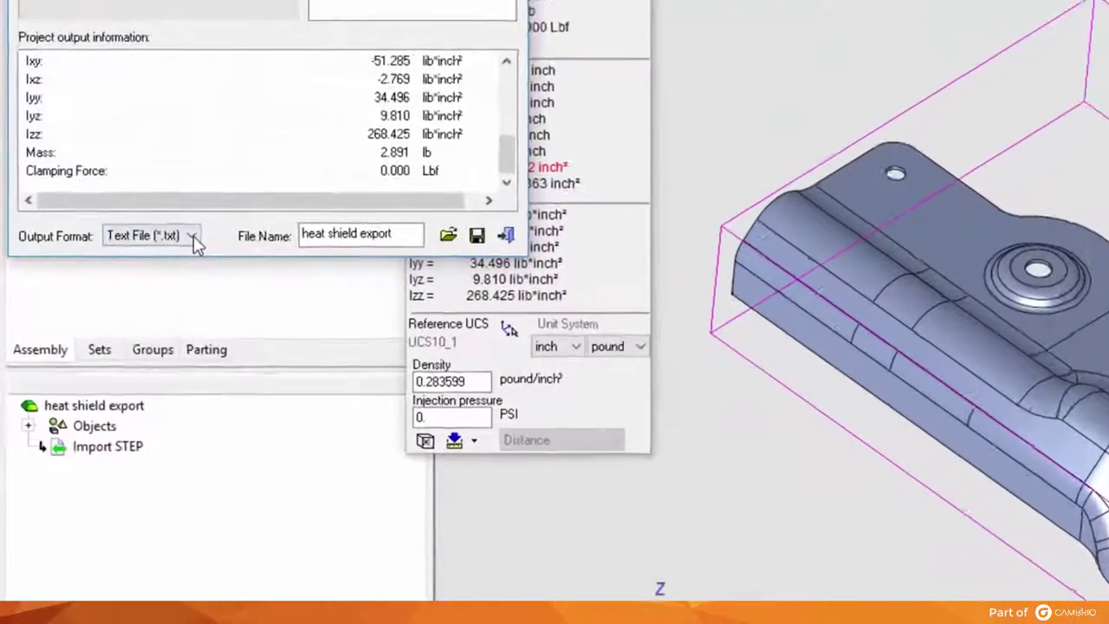
{"action": "left_click", "coordinate": [129, 259]}
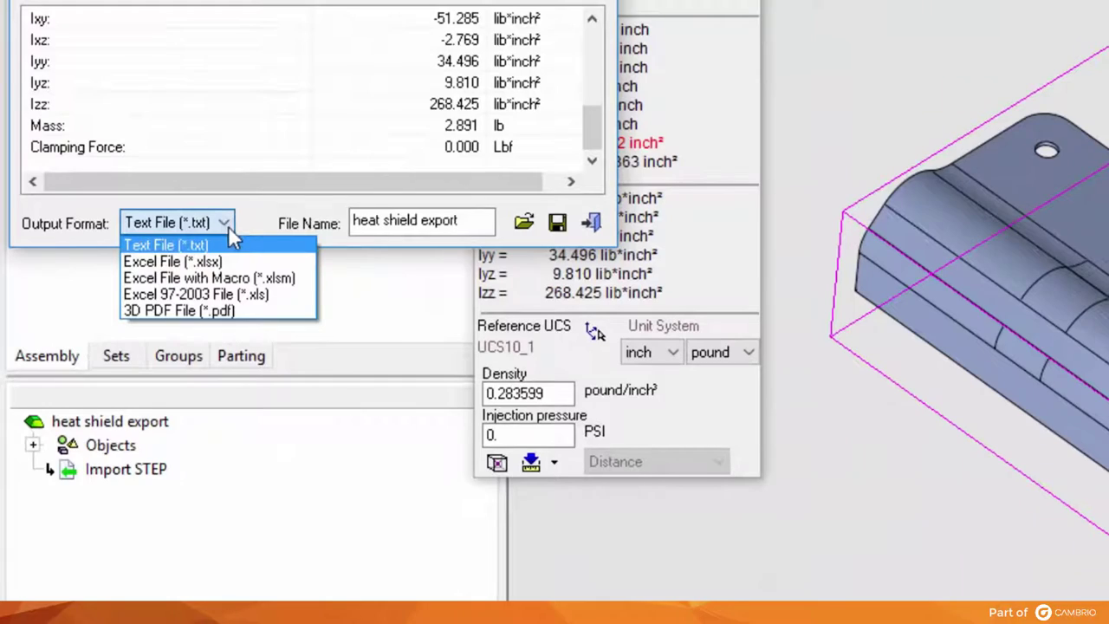
{"action": "left_click", "coordinate": [592, 224]}
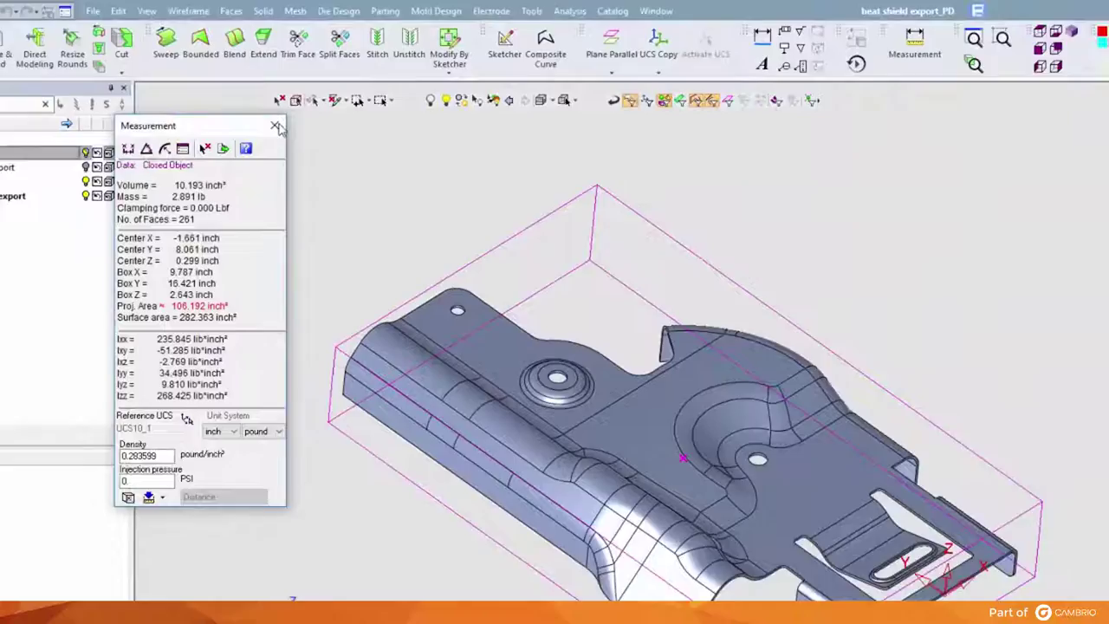
- Close the measurement and display a curvature map over the whole part
{"action": "left_click", "coordinate": [340, 96]}
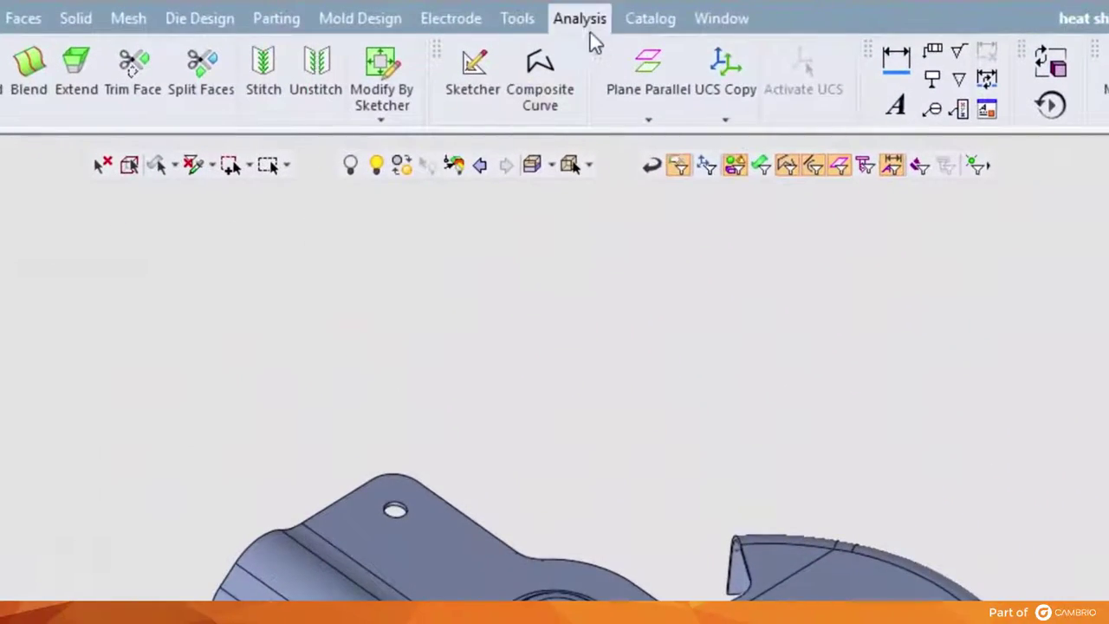
{"action": "left_click", "coordinate": [591, 25]}
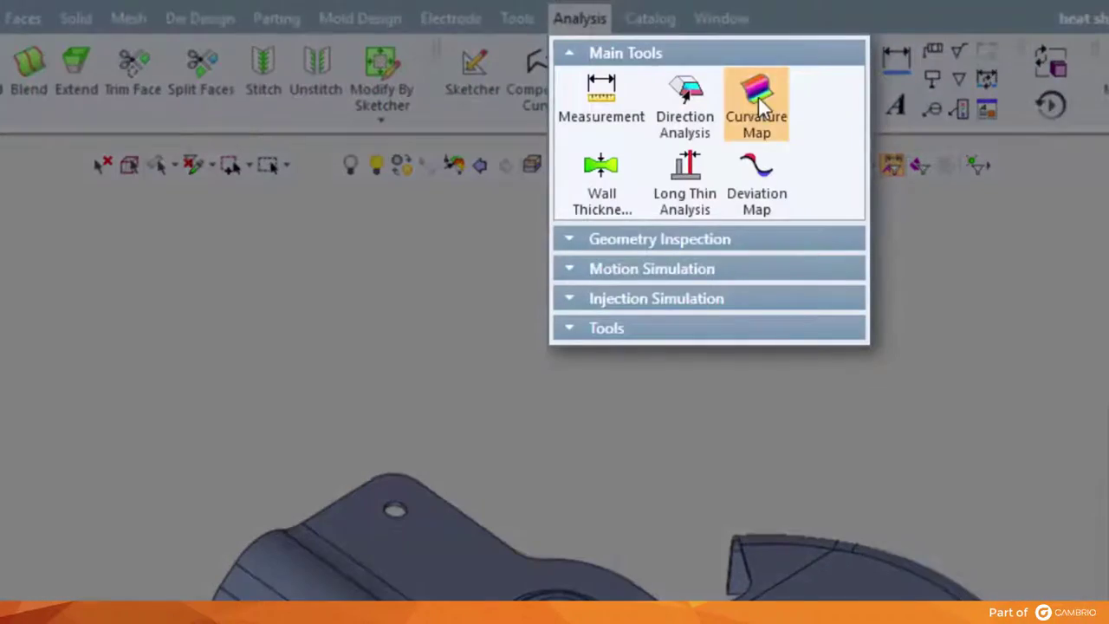
{"action": "left_click", "coordinate": [758, 97]}
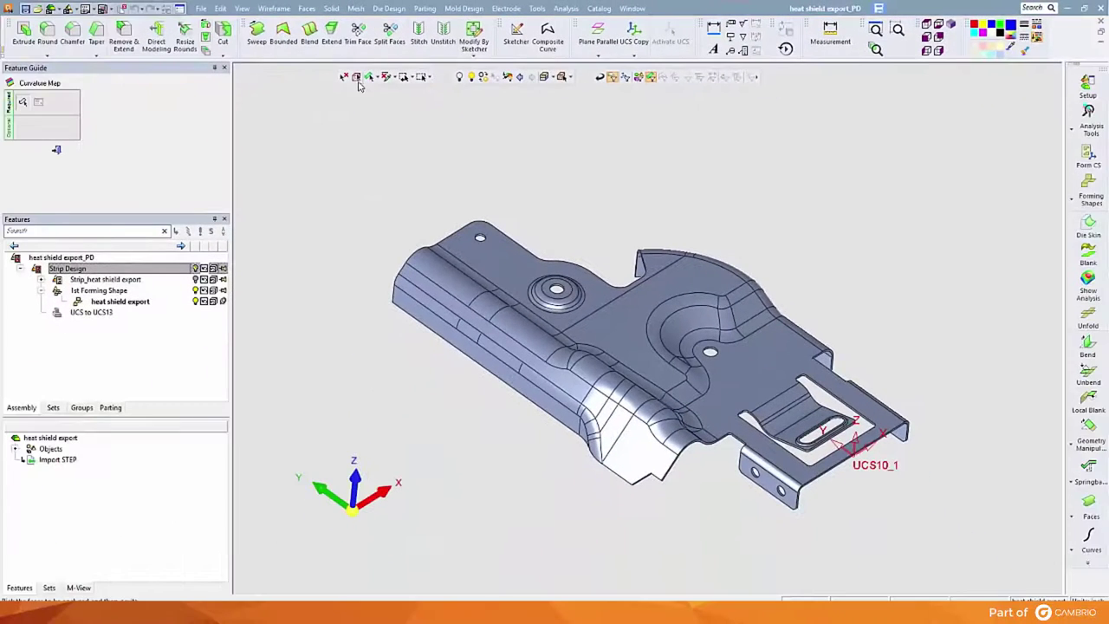
{"action": "left_click", "coordinate": [303, 97]}
{"action": "middle_click", "coordinate": [390, 143]}
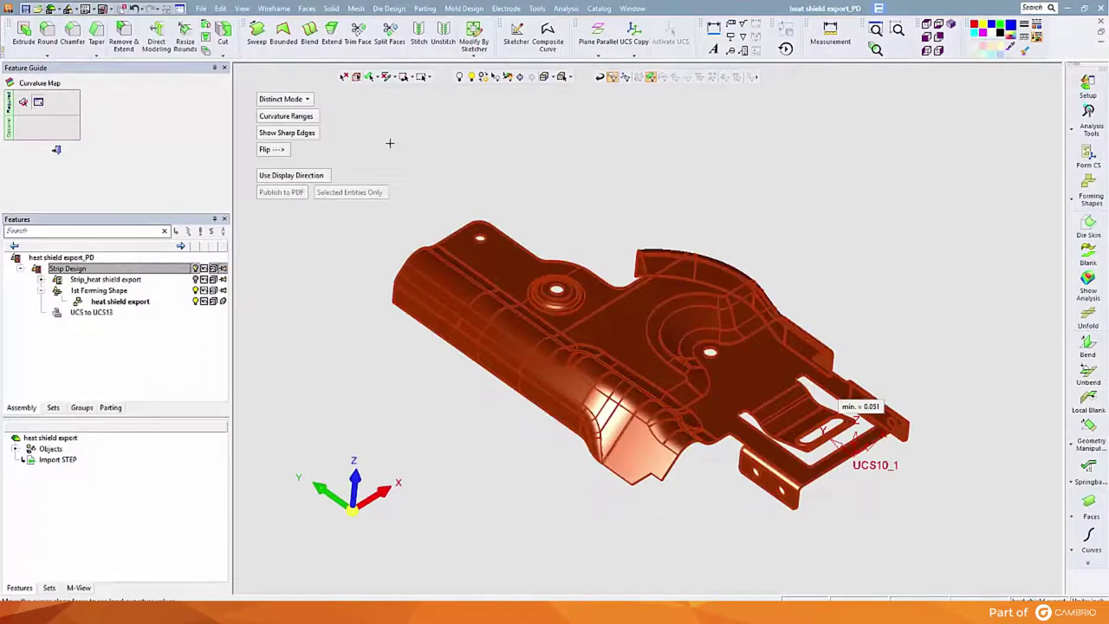
- Flip the map direction, confirm ranges, and pin curvatures 0.57824, 0.82400 and 6.29691
{"action": "left_click", "coordinate": [287, 151]}
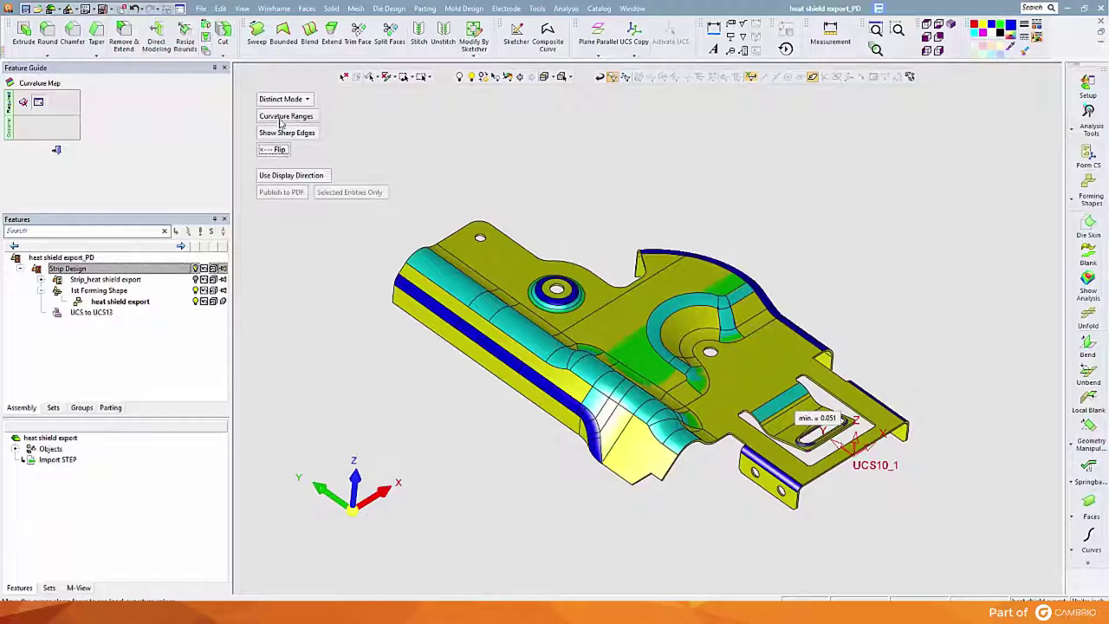
{"action": "left_click", "coordinate": [281, 118]}
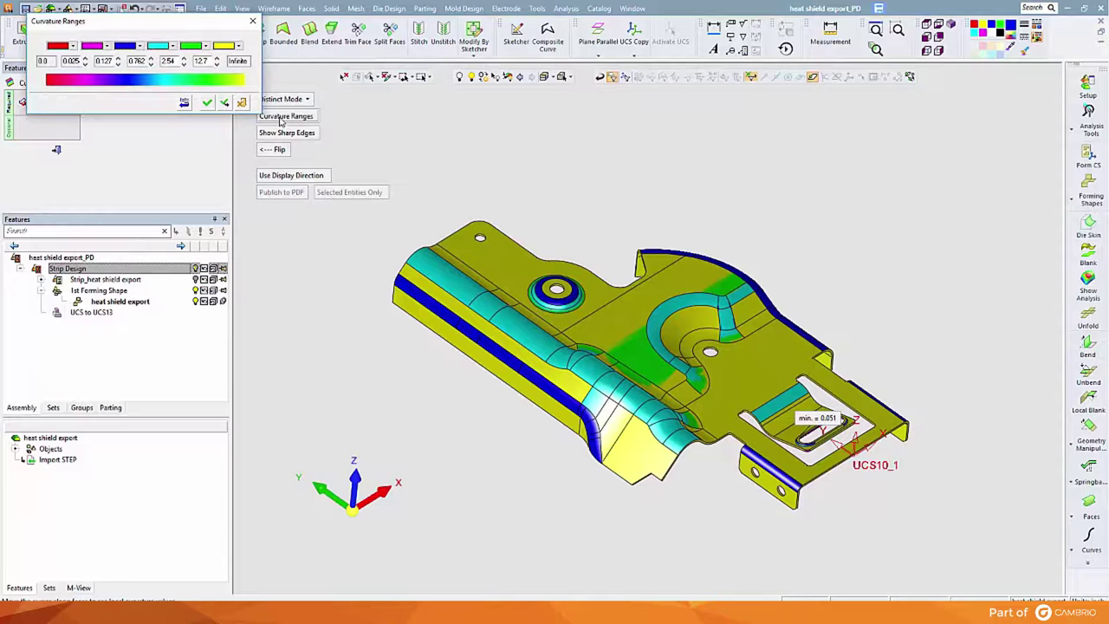
{"action": "left_click", "coordinate": [207, 103]}
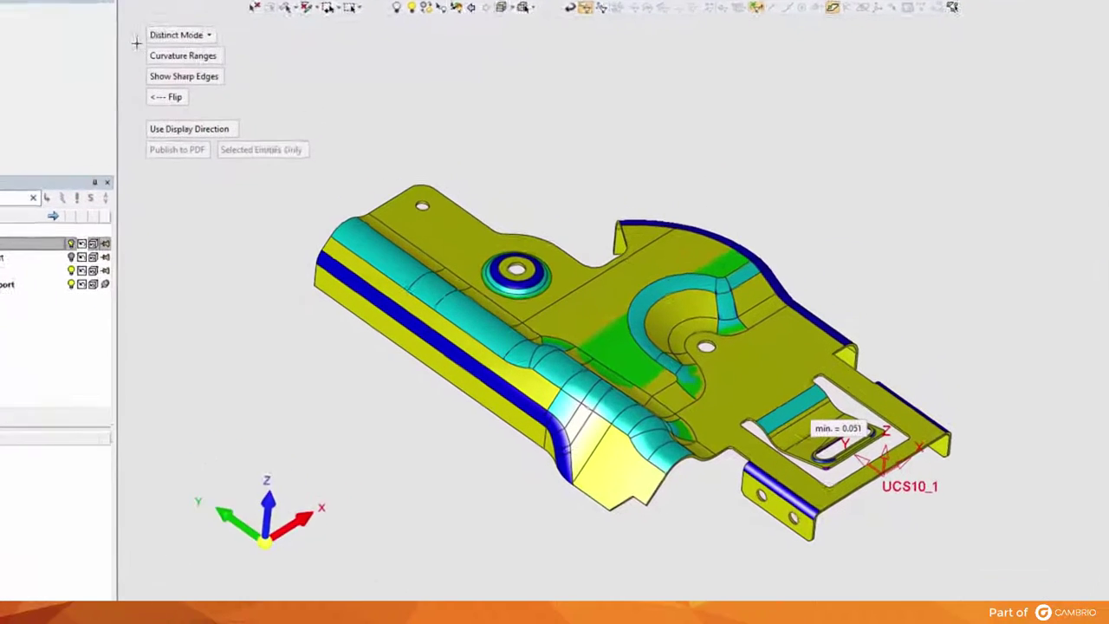
{"action": "left_click", "coordinate": [266, 262]}
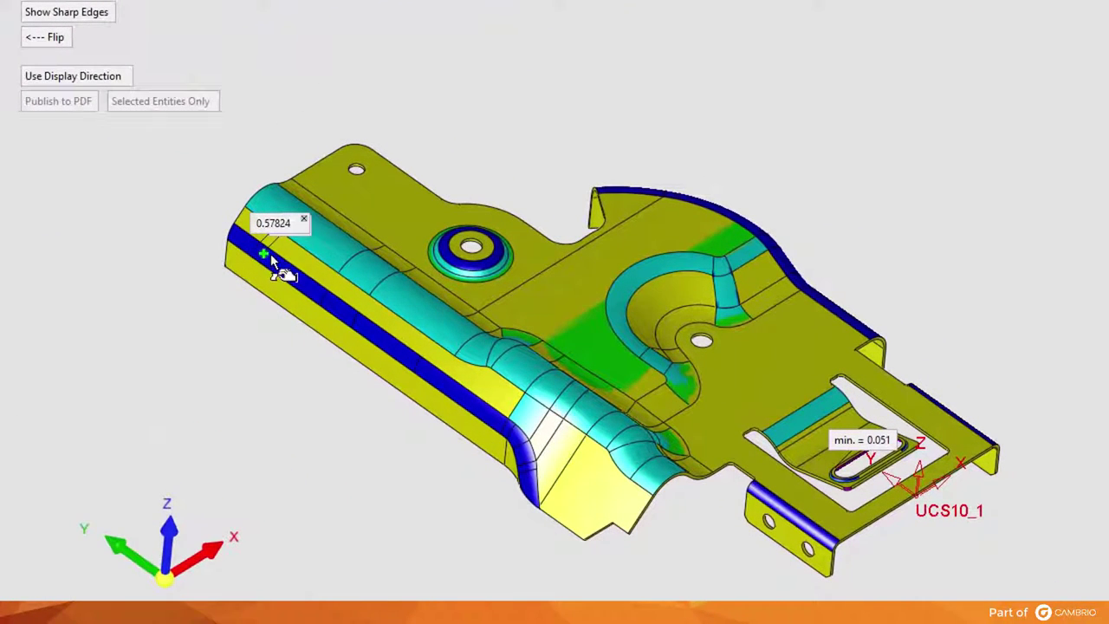
{"action": "left_click", "coordinate": [431, 314]}
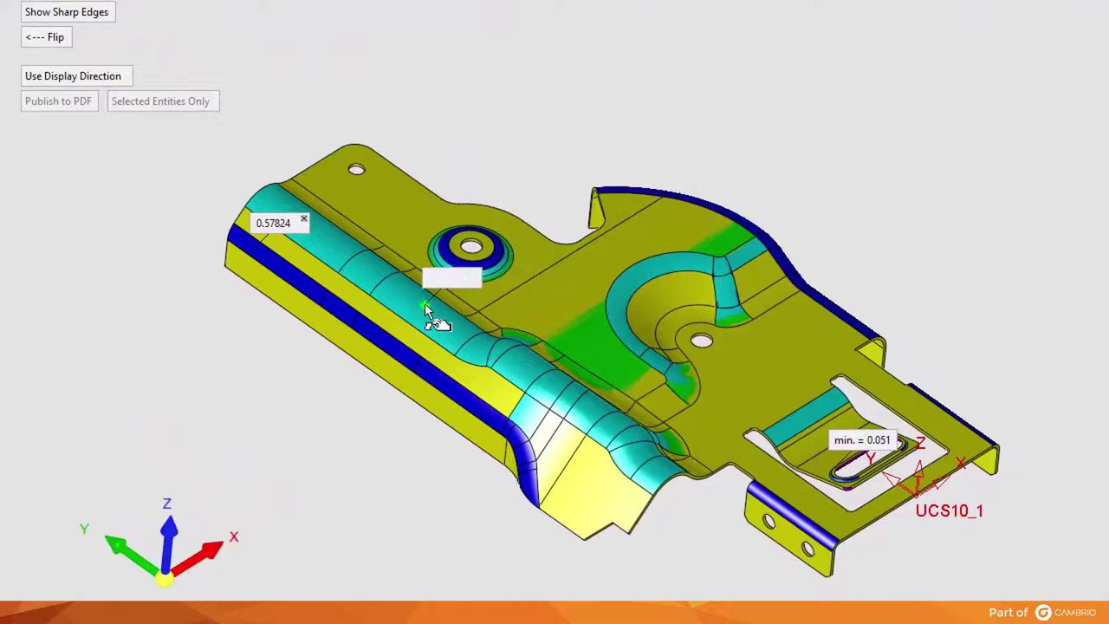
{"action": "left_click", "coordinate": [592, 359]}
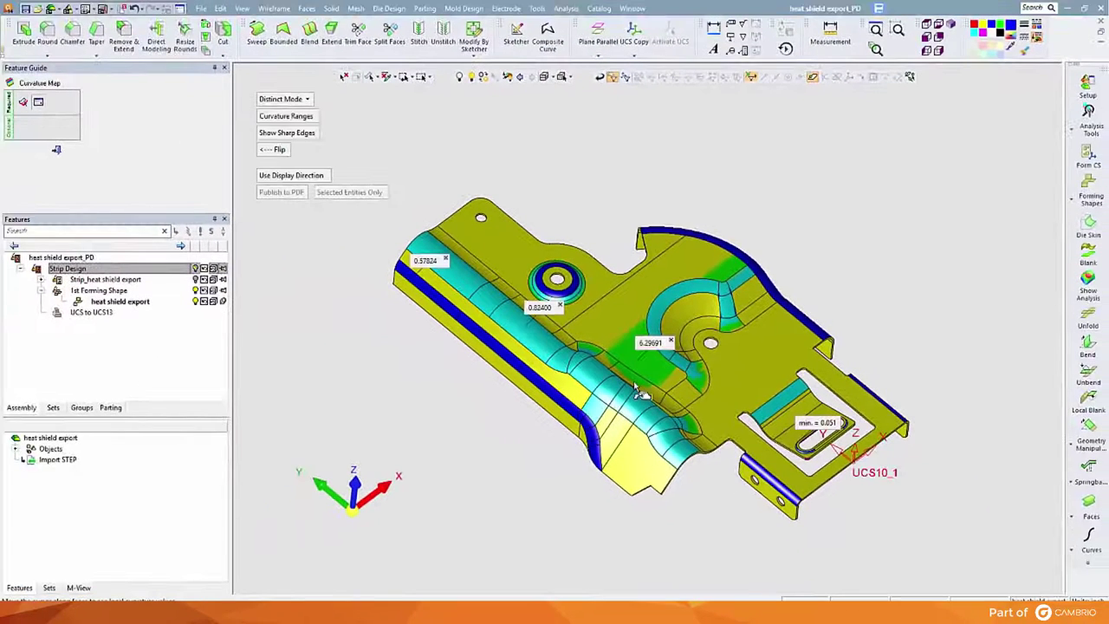
- Close the curvature map and calculate wall thickness across the heat shield
{"action": "left_click", "coordinate": [57, 151]}
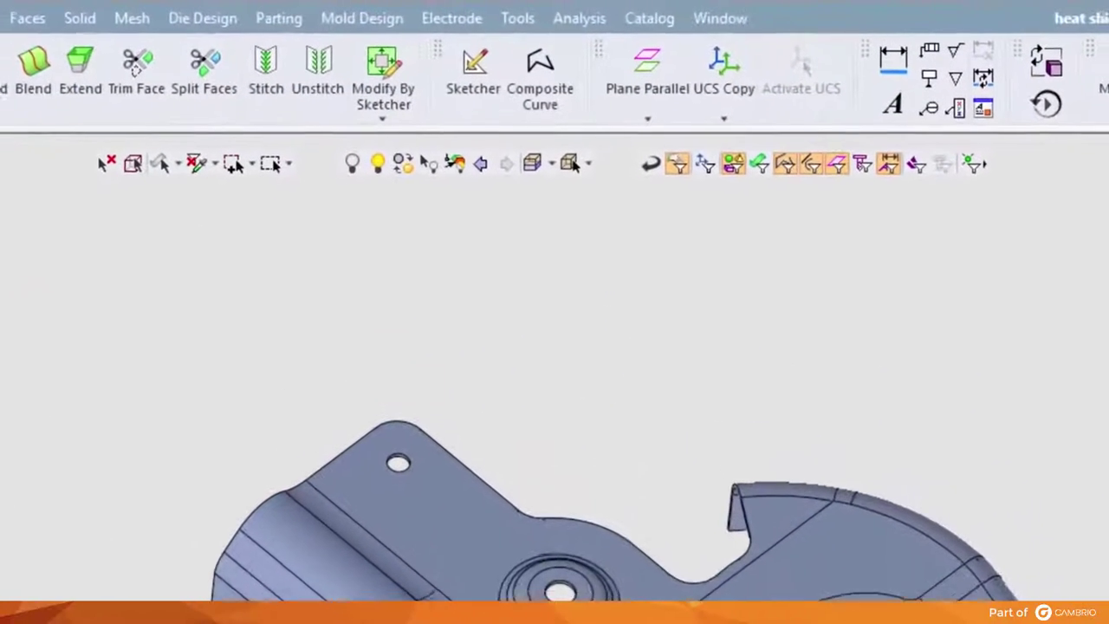
{"action": "left_click", "coordinate": [567, 24]}
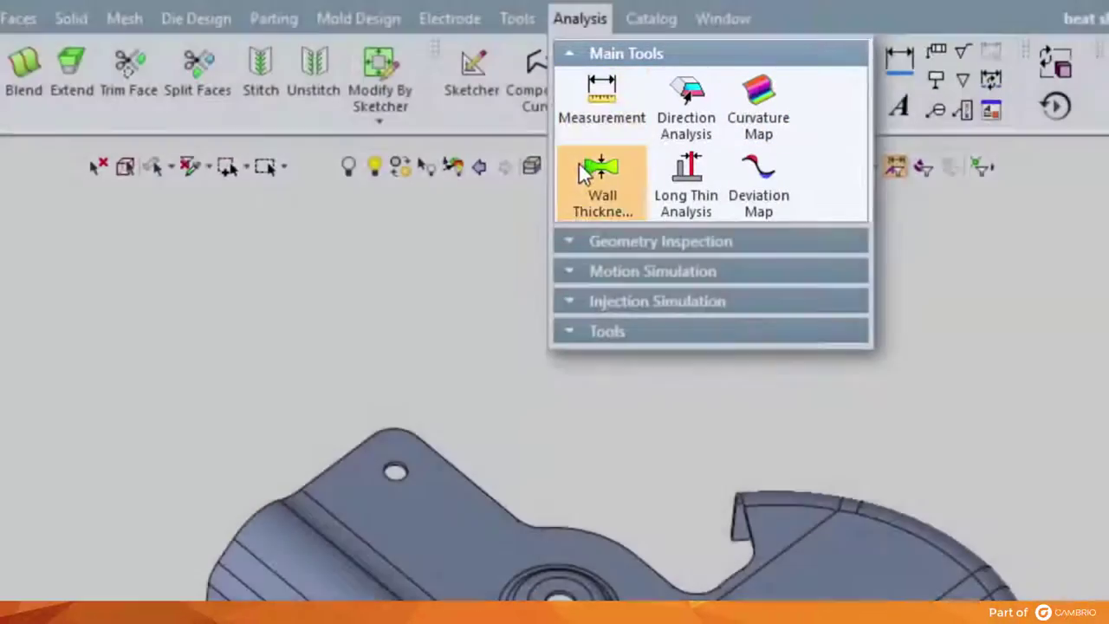
{"action": "left_click", "coordinate": [591, 173]}
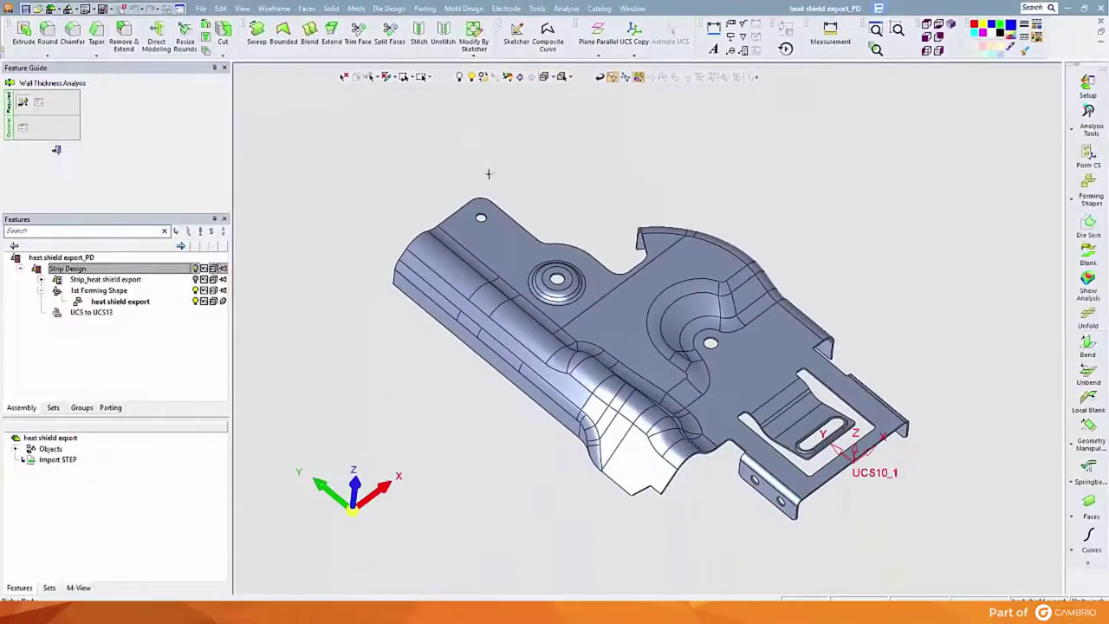
{"action": "left_click", "coordinate": [463, 255]}
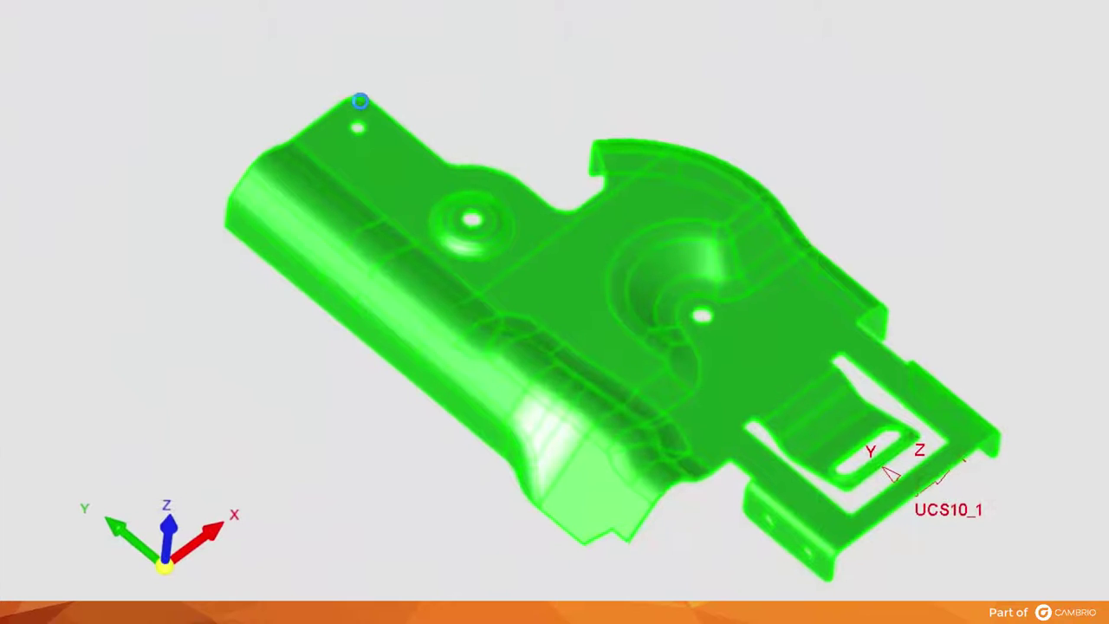
{"action": "left_click", "coordinate": [361, 100]}
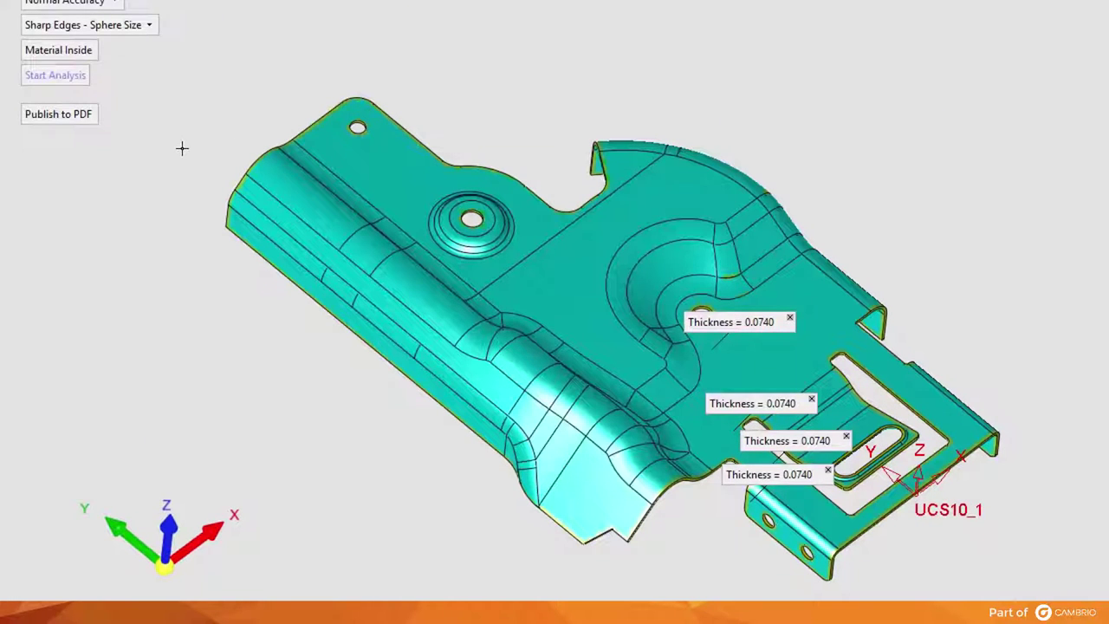
- Pin 0.0740 thickness readings at points across the part
{"action": "middle_click_drag", "start_coordinate": [182, 148], "coordinate": [175, 105]}
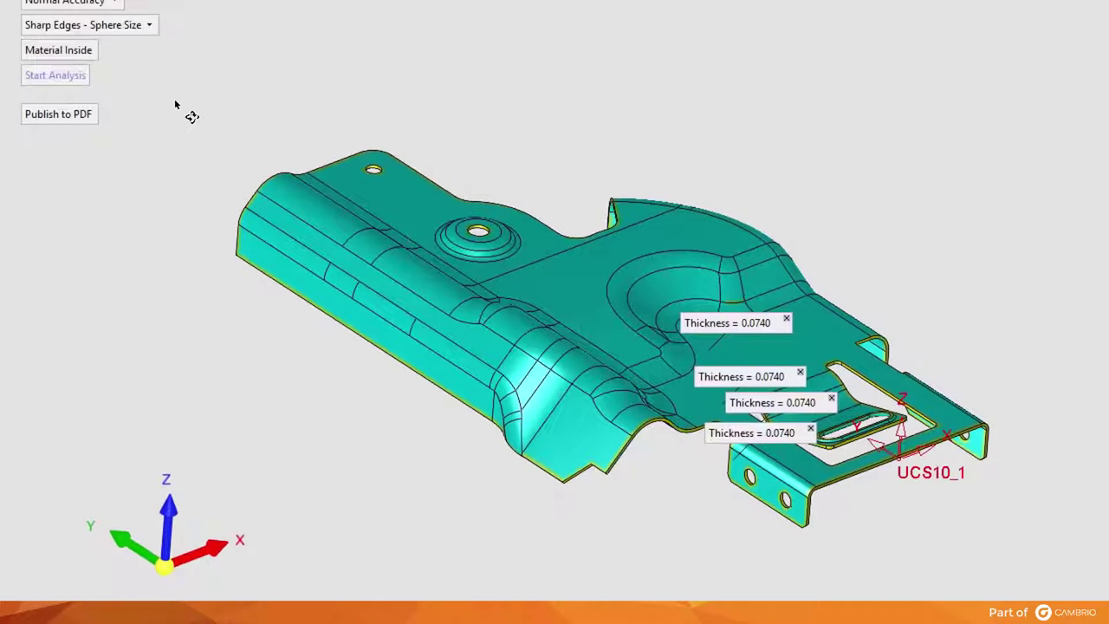
{"action": "left_click", "coordinate": [382, 206]}
{"action": "left_click", "coordinate": [552, 310]}
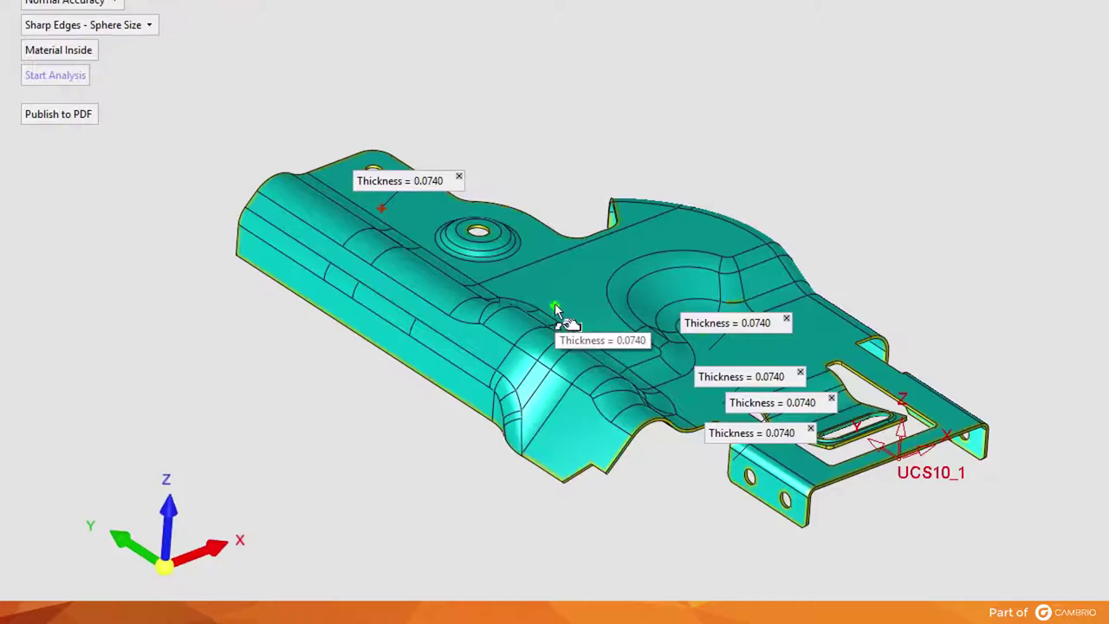
{"action": "middle_click_drag", "start_coordinate": [557, 314], "coordinate": [456, 327]}
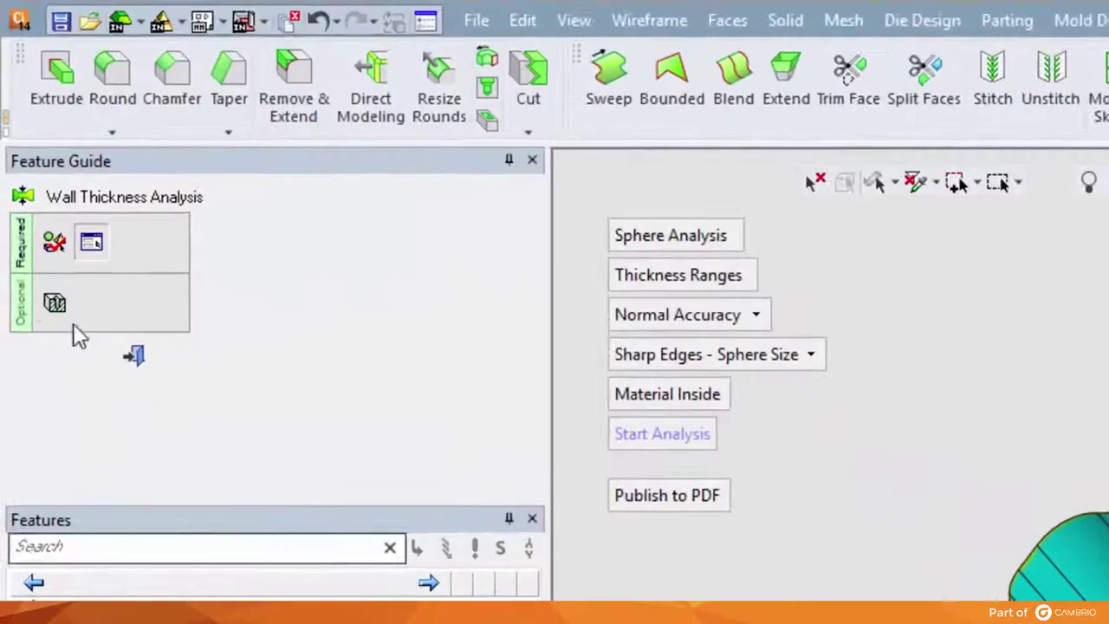
- Switch to a section view and step the cut plane through the heat shield wall
{"action": "left_click", "coordinate": [54, 301]}
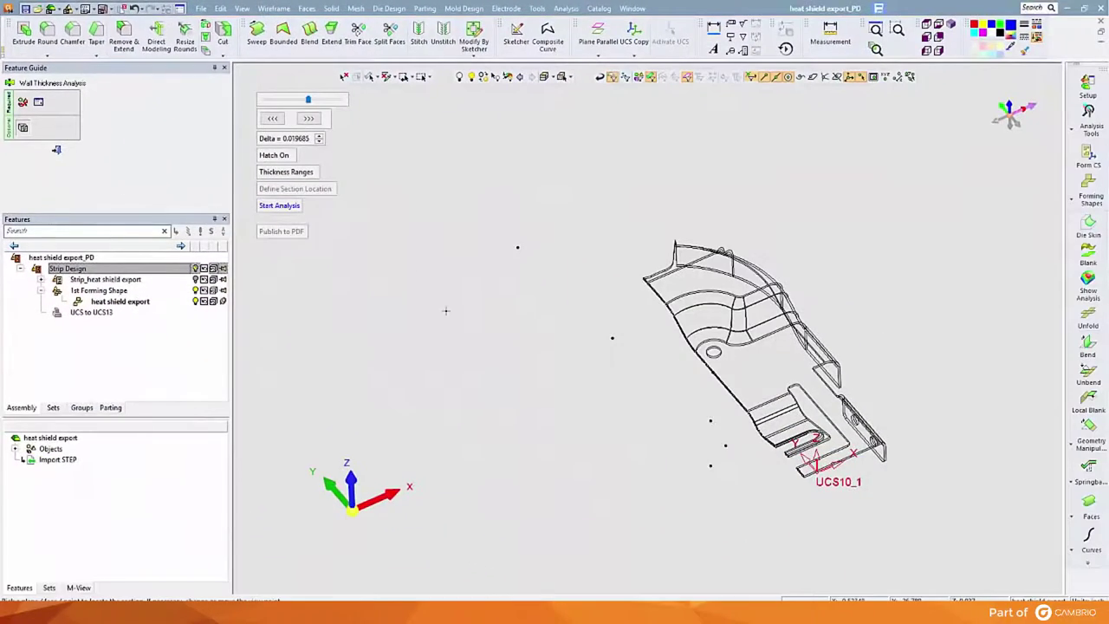
{"action": "middle_click_drag", "start_coordinate": [722, 469], "coordinate": [753, 276]}
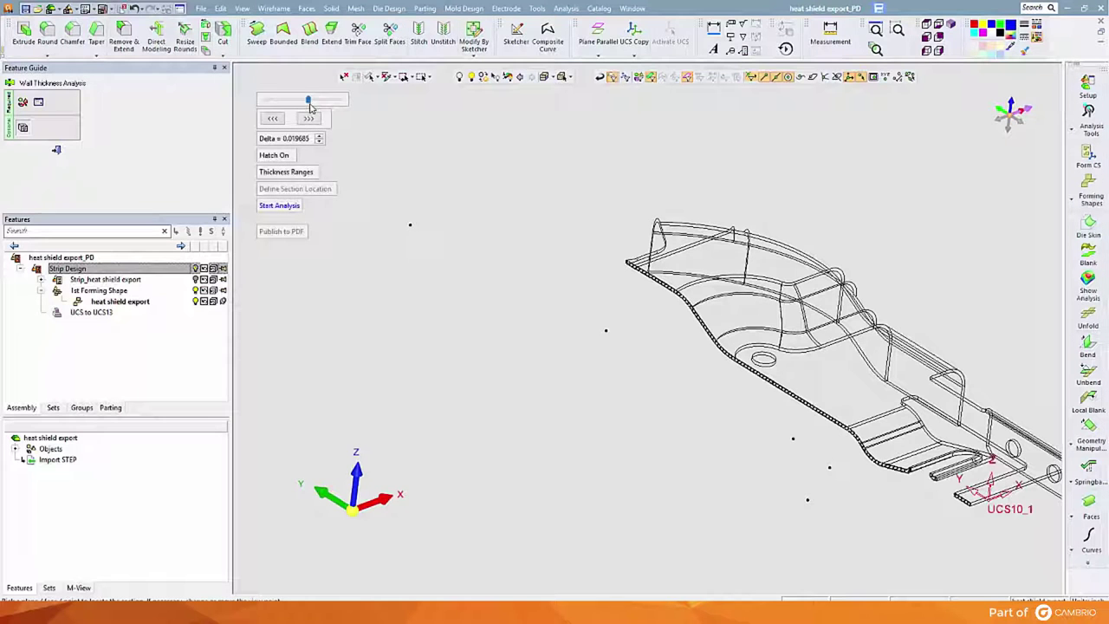
{"action": "mouse_move", "coordinate": [310, 104]}
{"action": "left_mouse_down"}
{"action": "mouse_move", "coordinate": [279, 119]}
{"action": "mouse_move", "coordinate": [313, 121]}
{"action": "left_mouse_up"}
{"action": "left_click", "coordinate": [313, 120]}
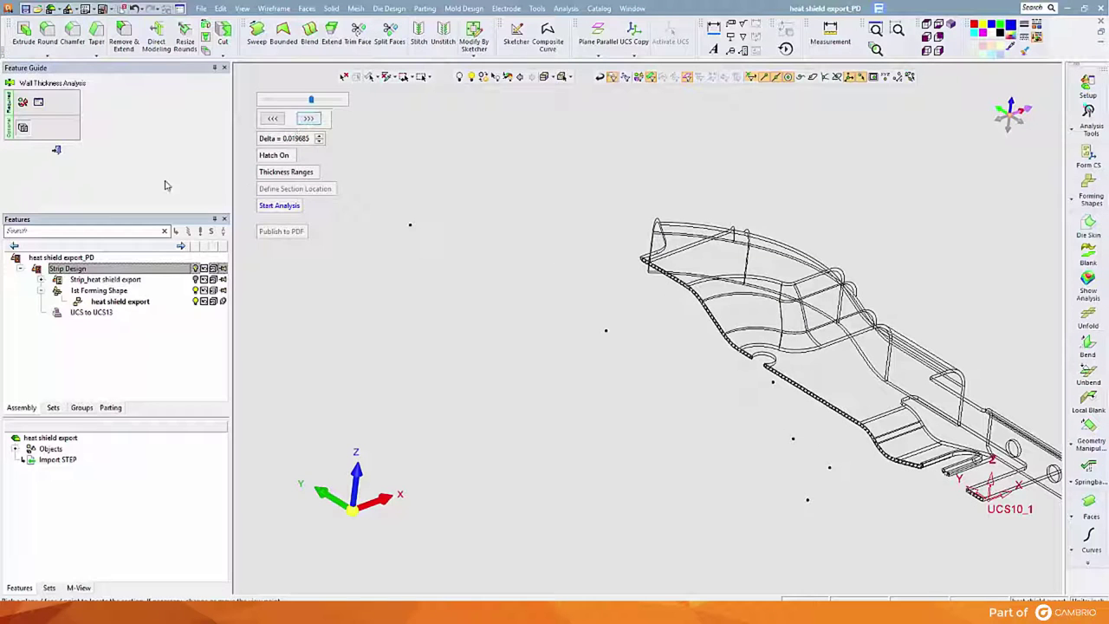
- Close the wall thickness analysis and add a new forming station using the heat shield
{"action": "left_click", "coordinate": [57, 152]}
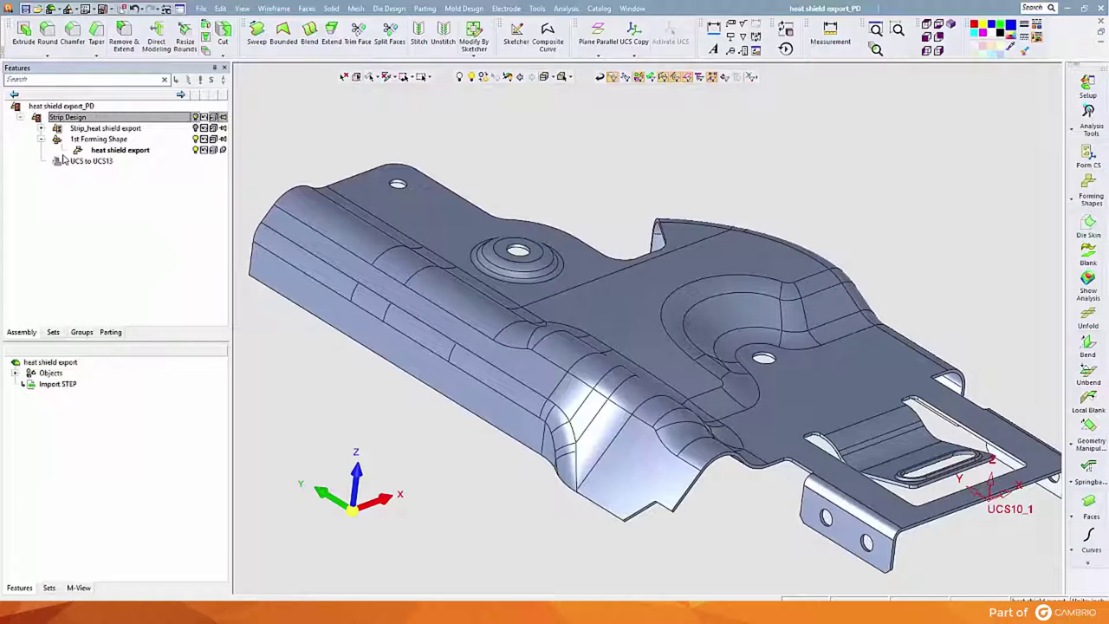
{"action": "left_click", "coordinate": [928, 26]}
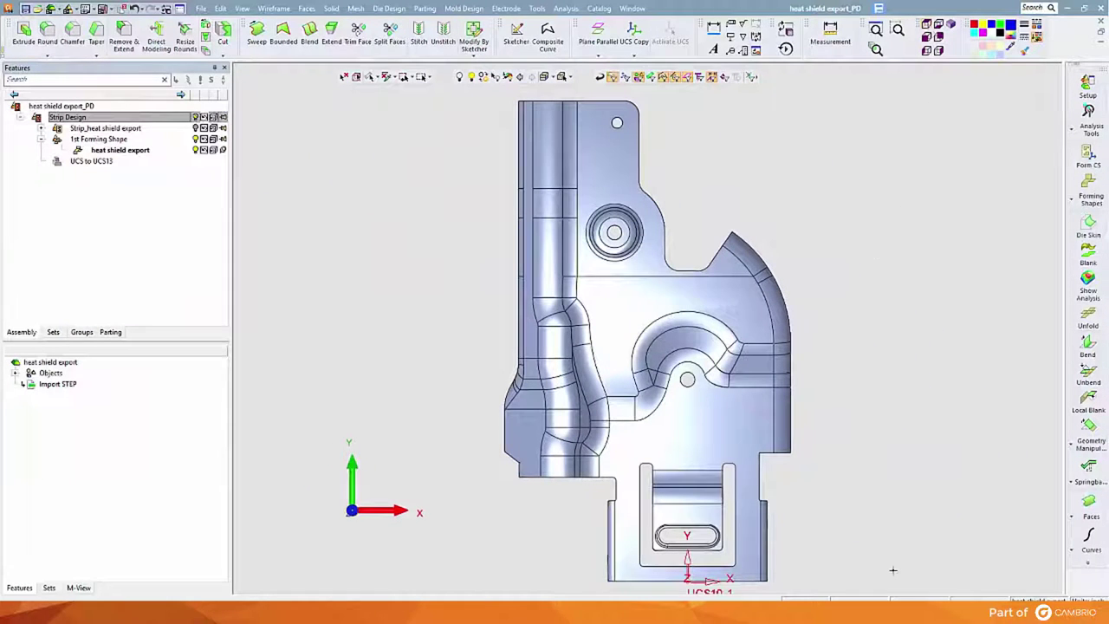
{"action": "middle_click_drag", "start_coordinate": [847, 453], "coordinate": [868, 354]}
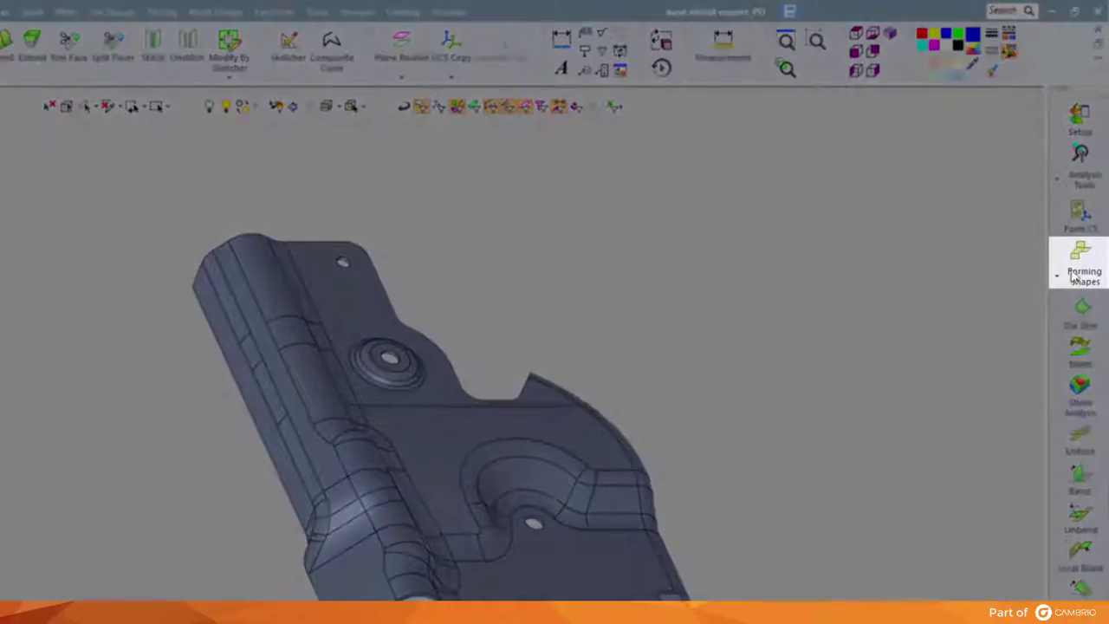
{"action": "left_click", "coordinate": [1076, 274]}
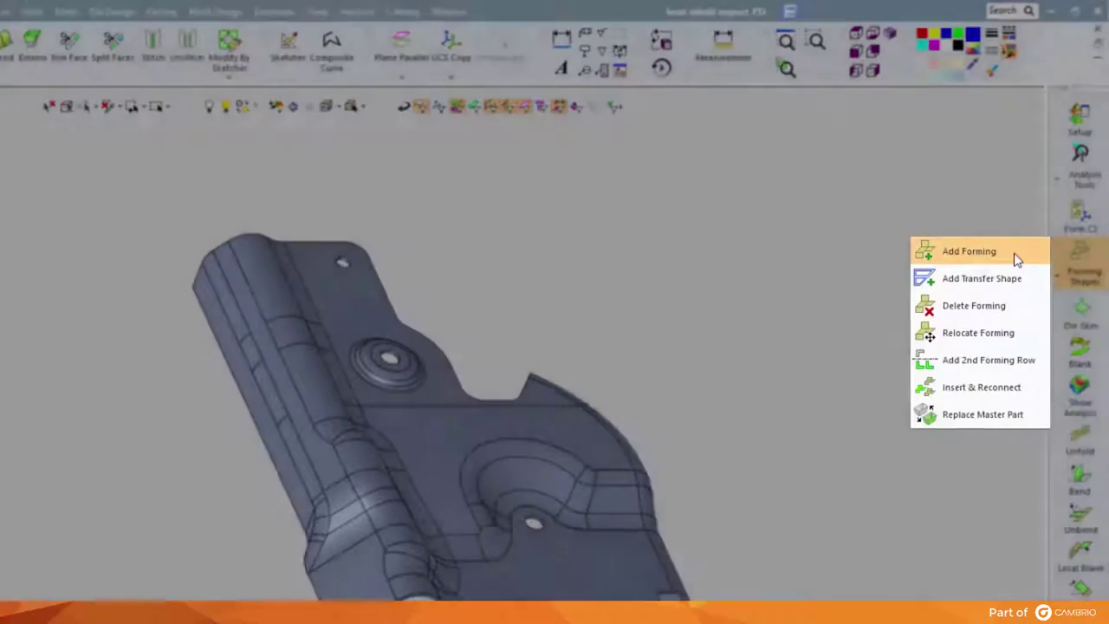
{"action": "left_click", "coordinate": [1014, 254]}
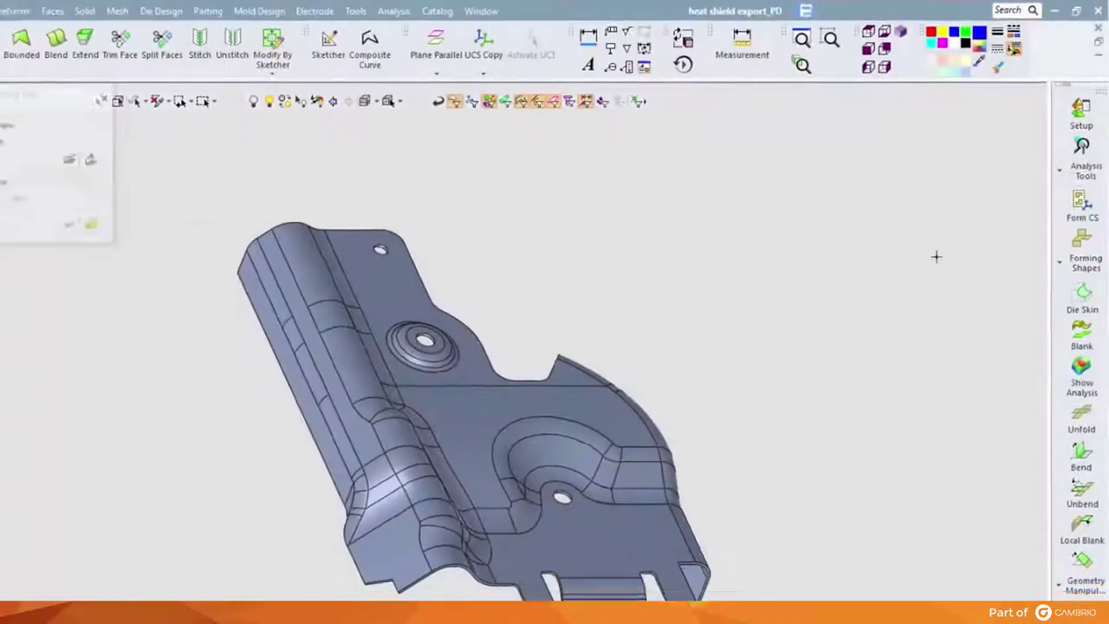
{"action": "left_click", "coordinate": [673, 305]}
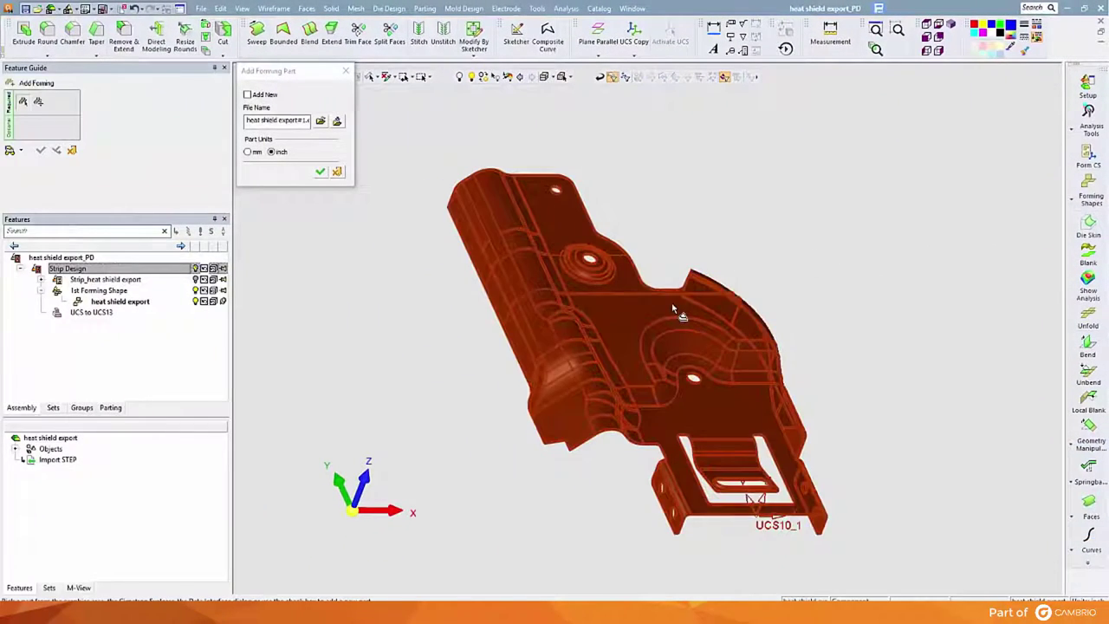
- Change the new forming part's file name and accept its settings
{"action": "left_click", "coordinate": [303, 121]}
{"action": "left_click_drag", "start_coordinate": [305, 120], "coordinate": [245, 120]}
{"action": "key", "text": "BackSpace"}
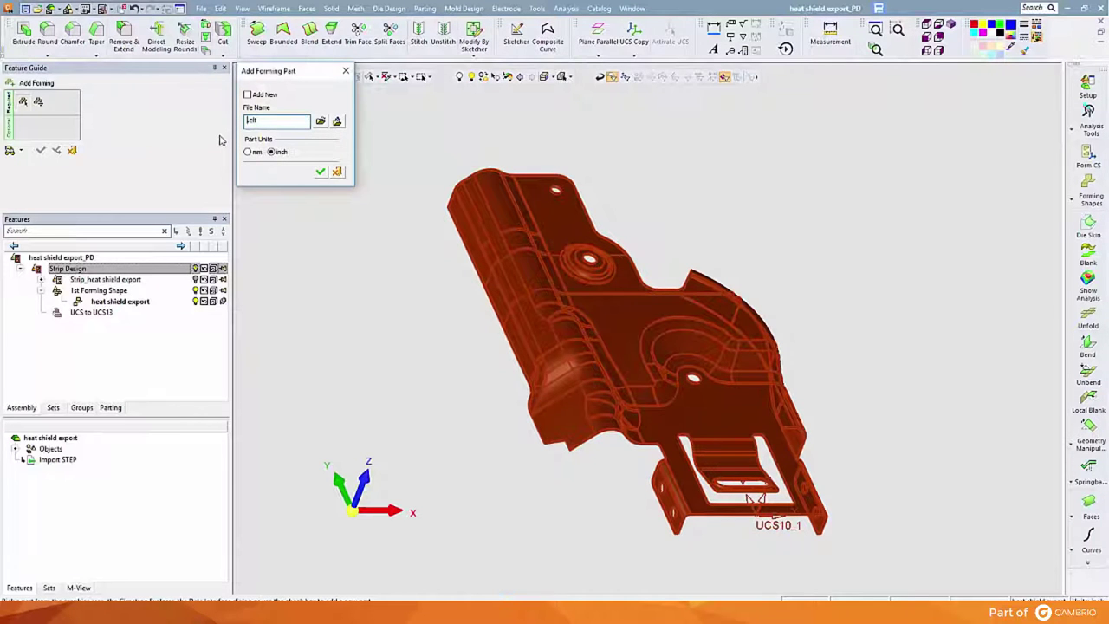
{"action": "type", "text": "skin"}
{"action": "left_click", "coordinate": [320, 172]}
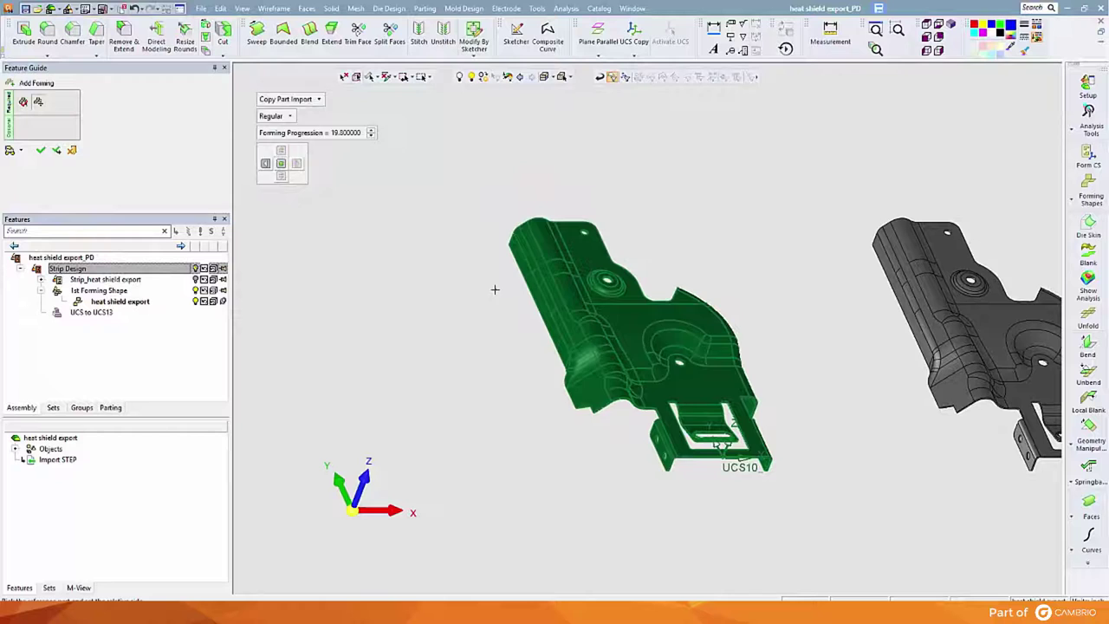
- Set the forming progression to 15 and confirm the second forming station
{"action": "left_click", "coordinate": [326, 134]}
{"action": "type", "text": "15"}
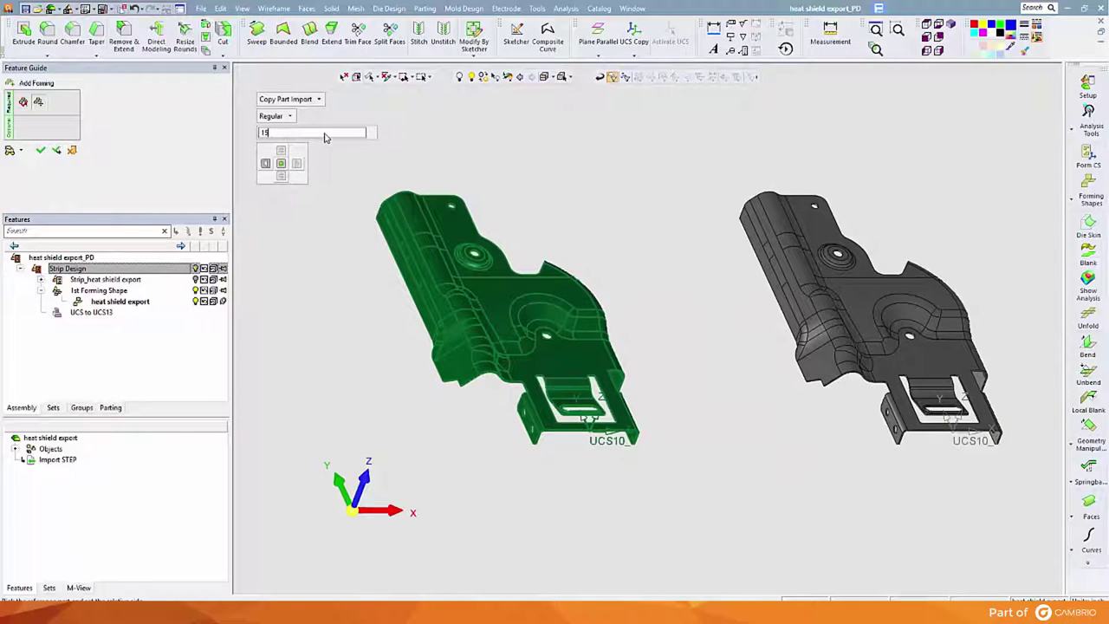
{"action": "key", "text": "Return"}
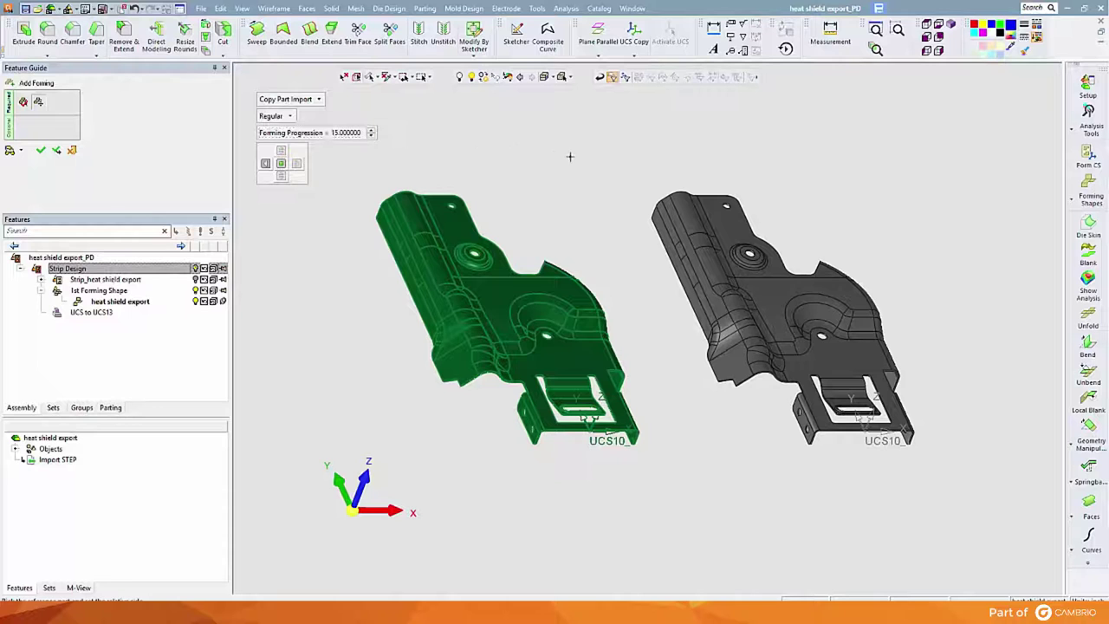
{"action": "middle_click_drag", "start_coordinate": [569, 156], "coordinate": [518, 162]}
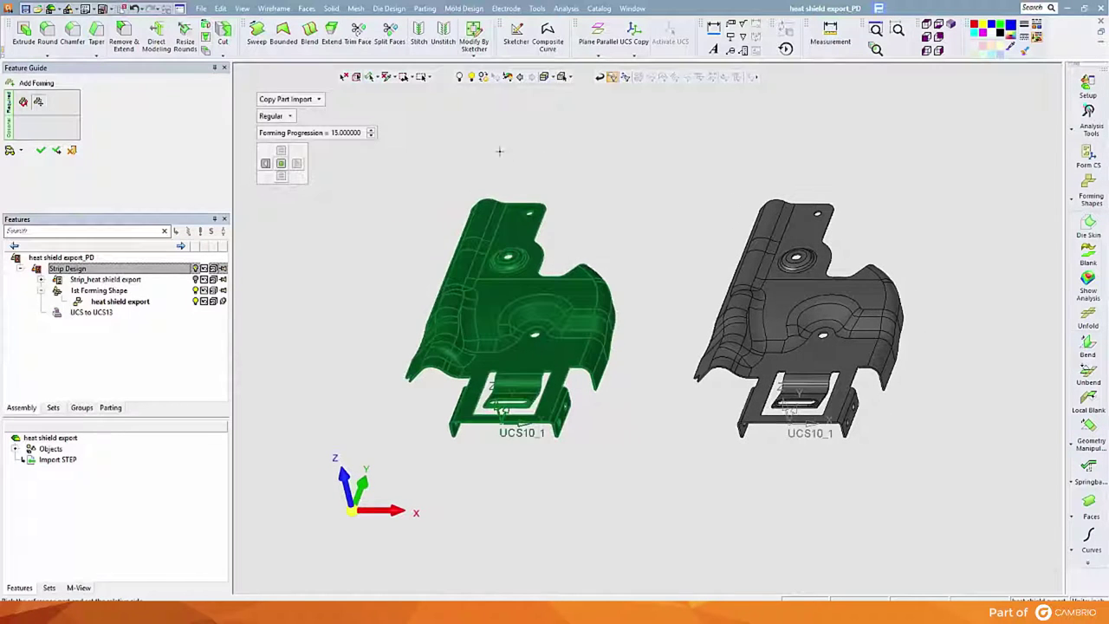
{"action": "left_click", "coordinate": [41, 152]}
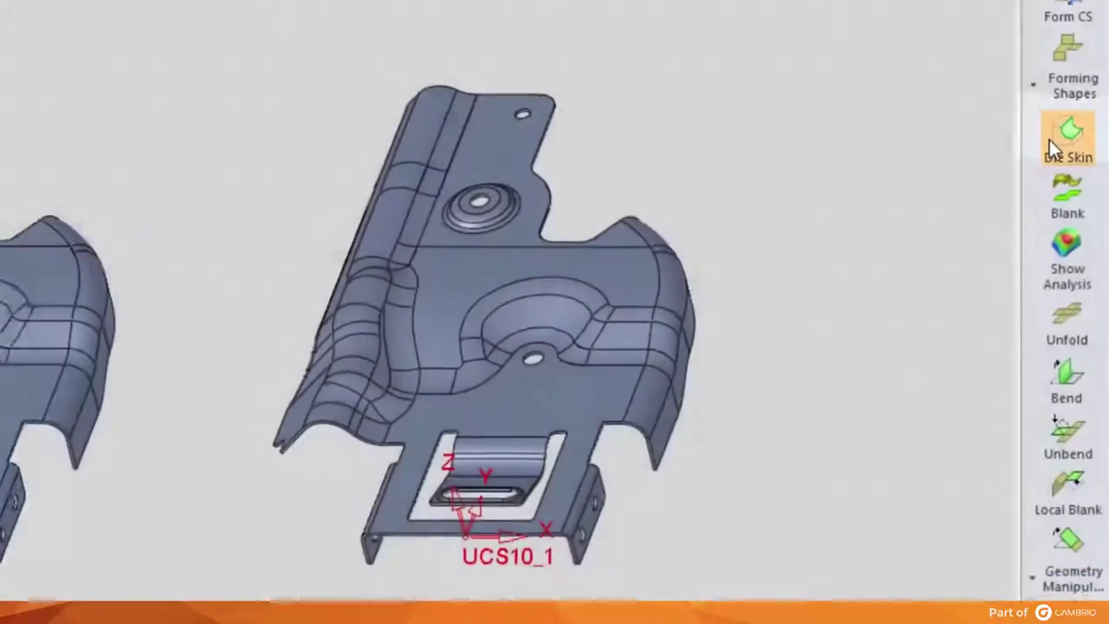
- Make the right-hand heat shield the die skin and update setup thickness to 0.074
{"action": "left_click", "coordinate": [1051, 142]}
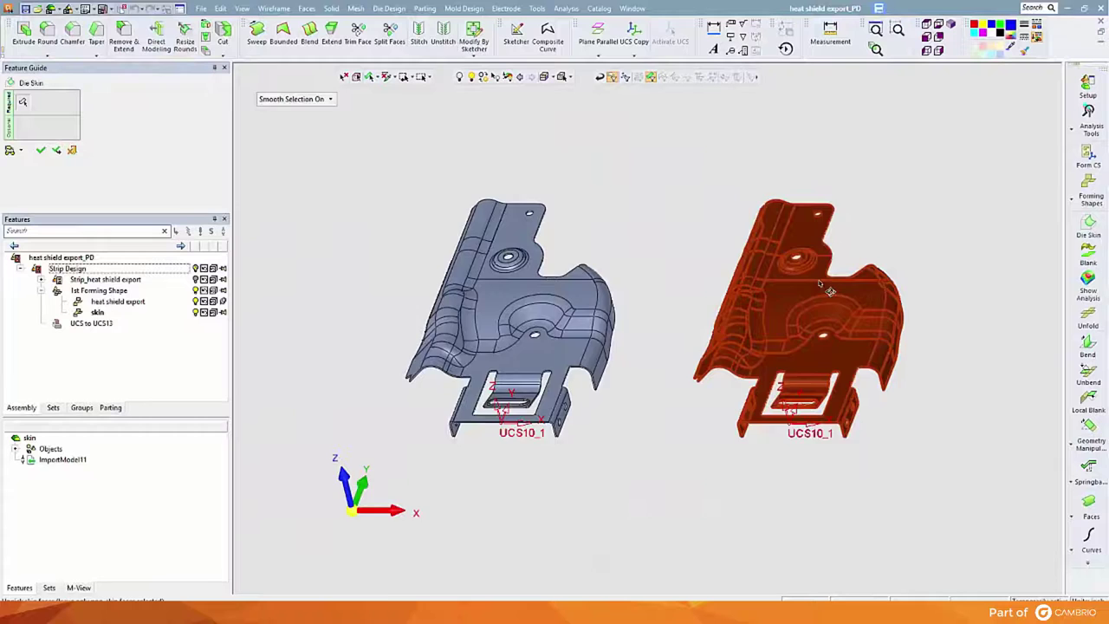
{"action": "middle_click_drag", "start_coordinate": [829, 292], "coordinate": [861, 193]}
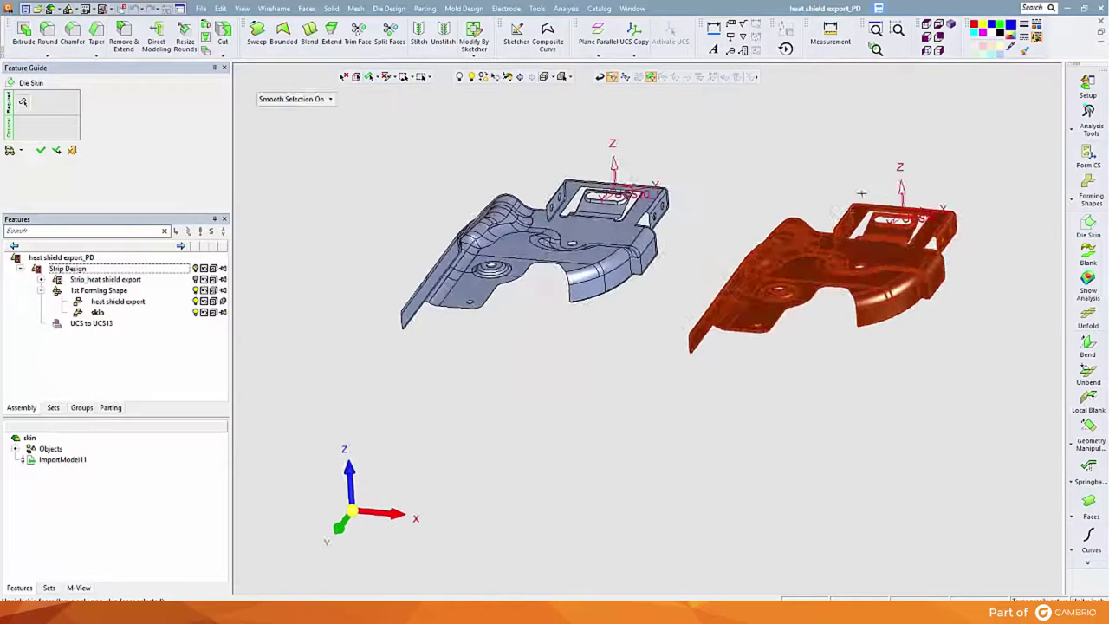
{"action": "left_click", "coordinate": [875, 326]}
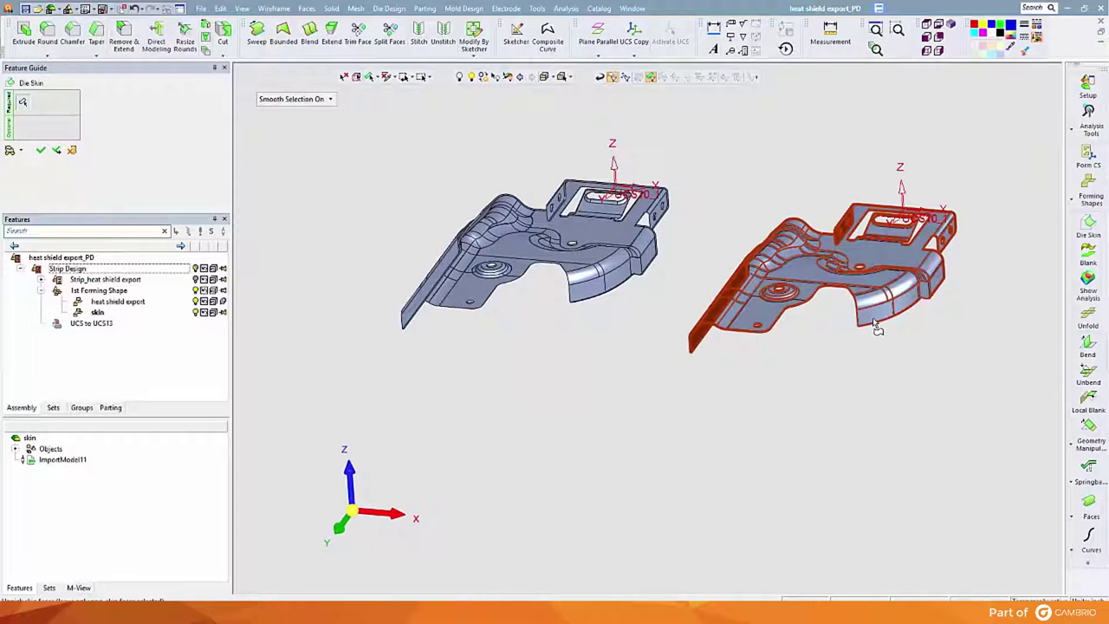
{"action": "middle_click_drag", "start_coordinate": [765, 153], "coordinate": [619, 224]}
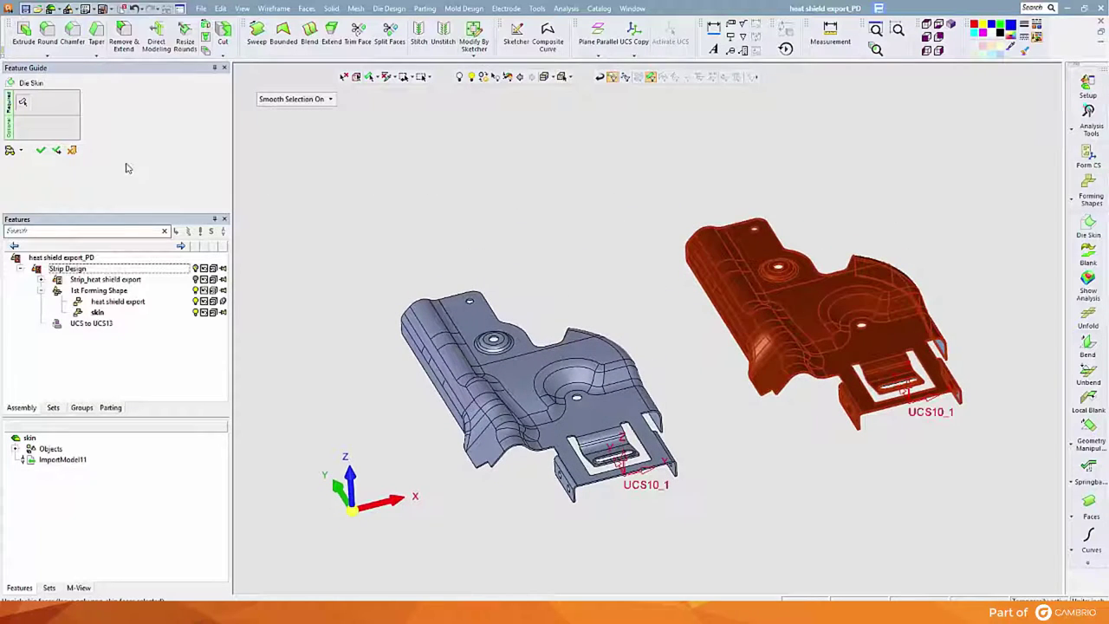
{"action": "left_click", "coordinate": [41, 151]}
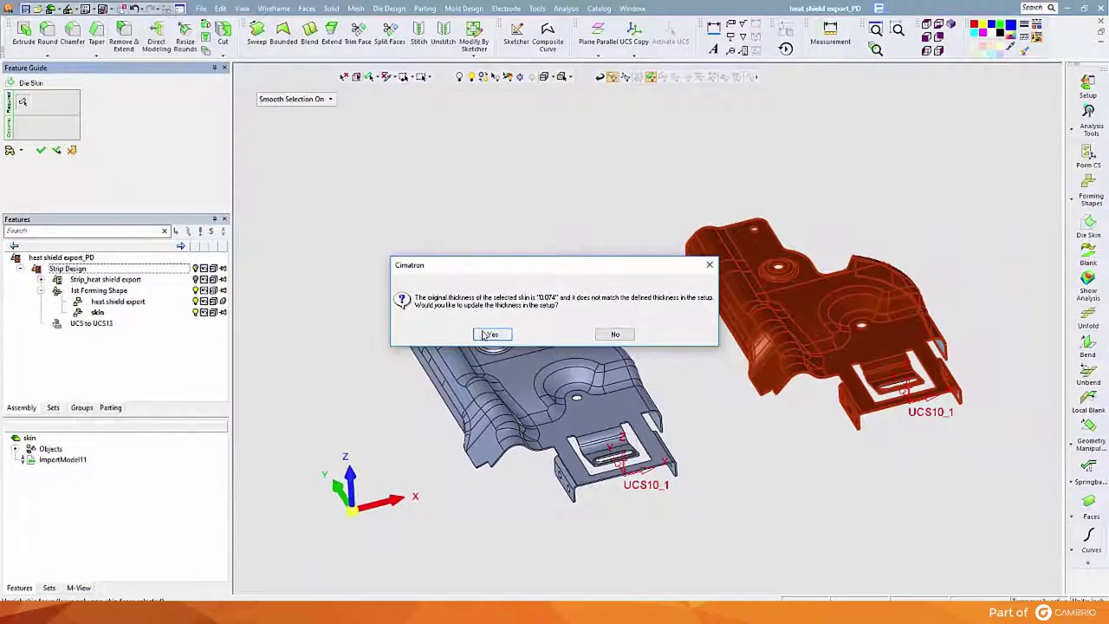
{"action": "left_click", "coordinate": [489, 335]}
{"action": "middle_click_drag", "start_coordinate": [590, 303], "coordinate": [461, 269]}
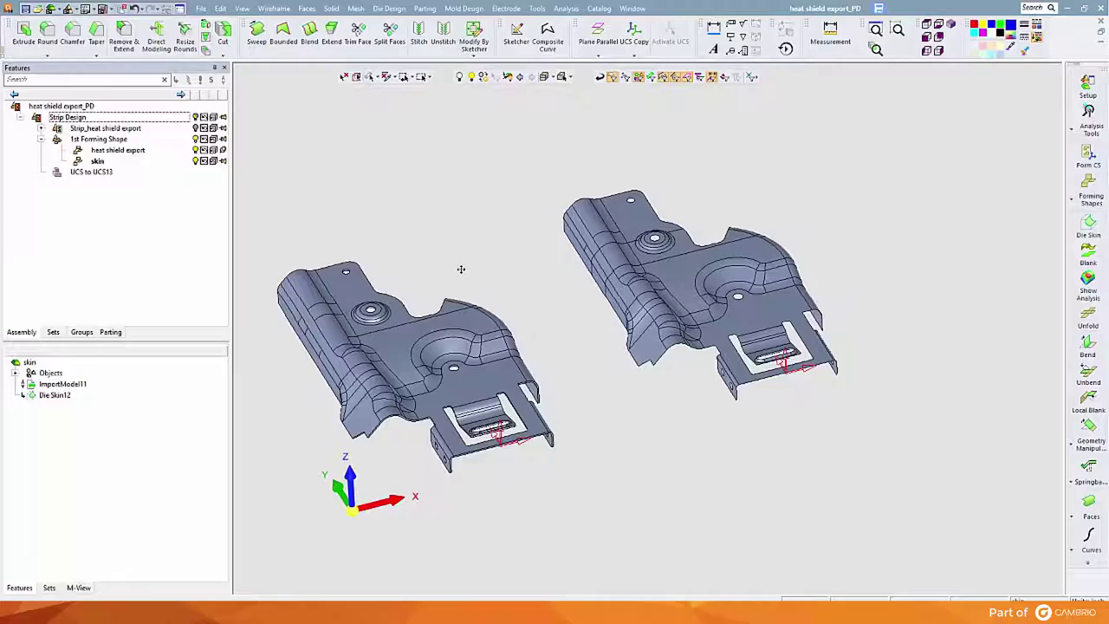
{"action": "middle_click_drag", "start_coordinate": [610, 391], "coordinate": [656, 334], "text": "ctrl"}
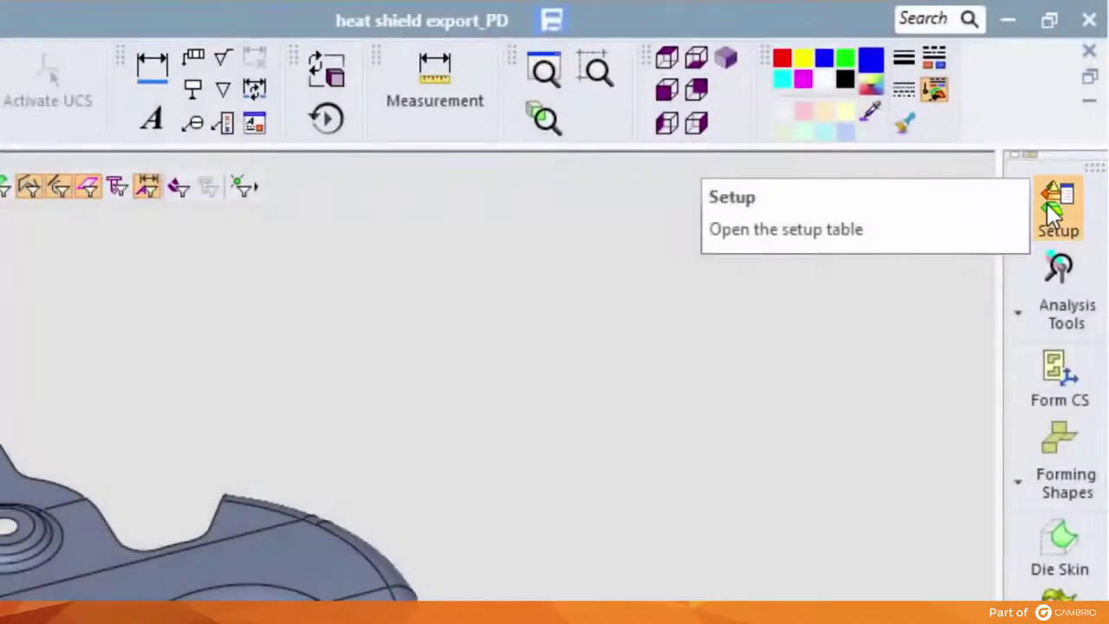
- Choose HSLA 350 as the material in the strip Setup table
{"action": "left_click", "coordinate": [1048, 208]}
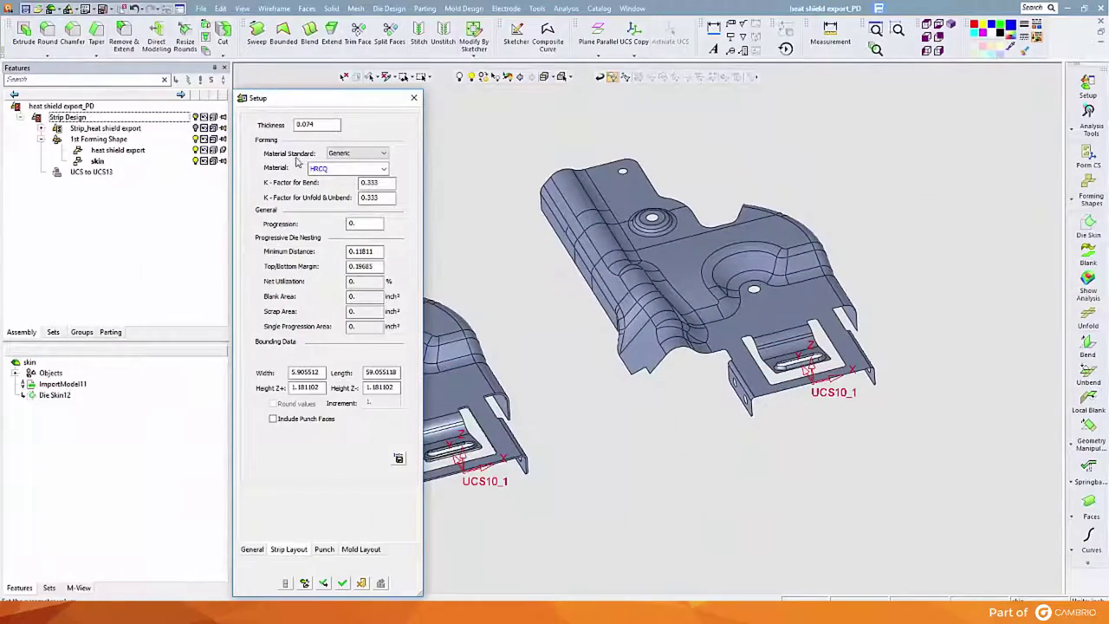
{"action": "left_click", "coordinate": [384, 170]}
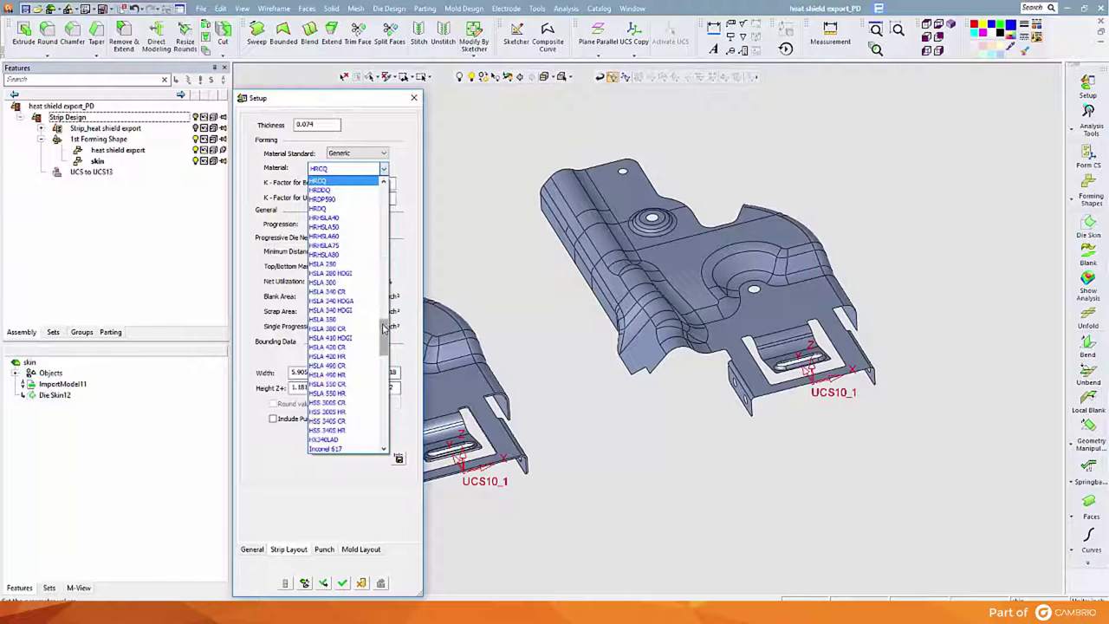
{"action": "mouse_move", "coordinate": [384, 332]}
{"action": "left_mouse_down"}
{"action": "mouse_move", "coordinate": [386, 285]}
{"action": "mouse_move", "coordinate": [379, 333]}
{"action": "left_mouse_up"}
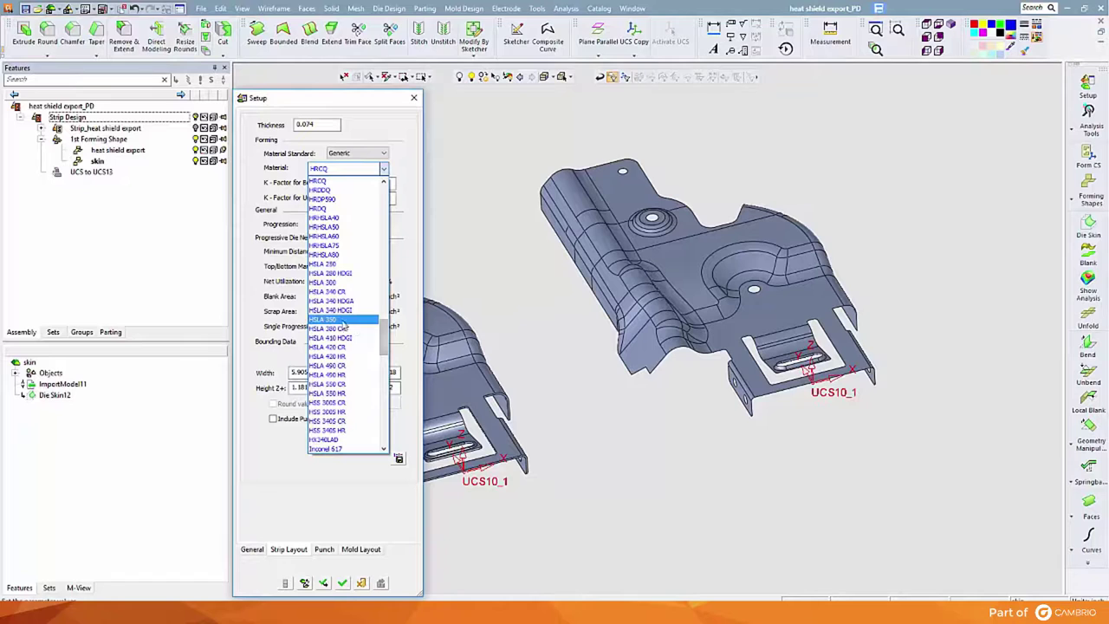
{"action": "left_click", "coordinate": [344, 320]}
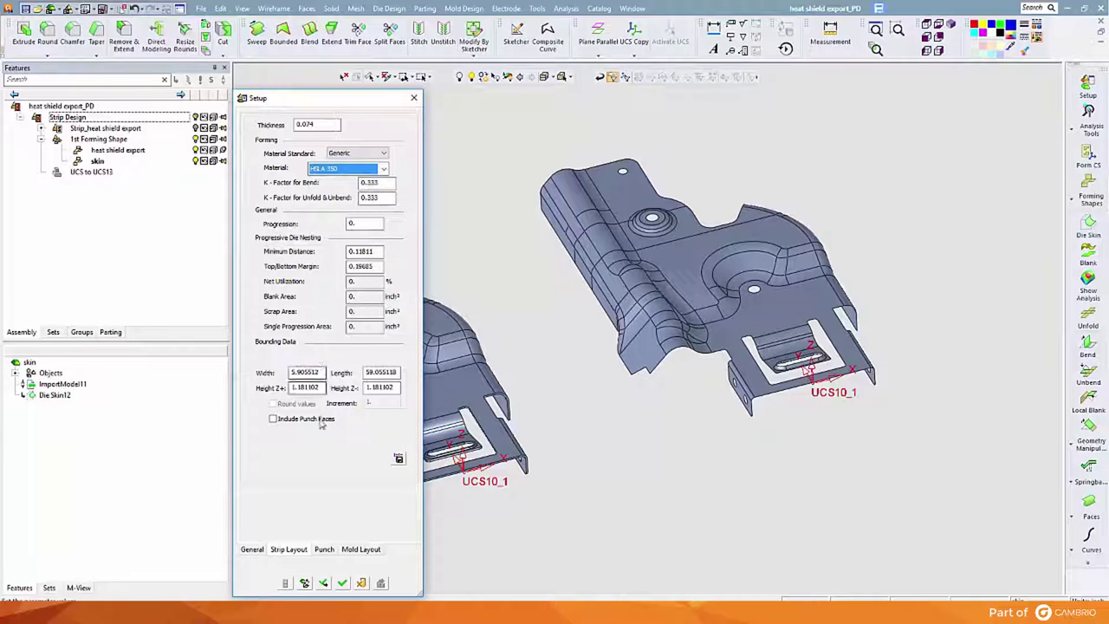
- Set the punch through depth to 0.375 with the numbered die diagram displayed
{"action": "left_click", "coordinate": [323, 549]}
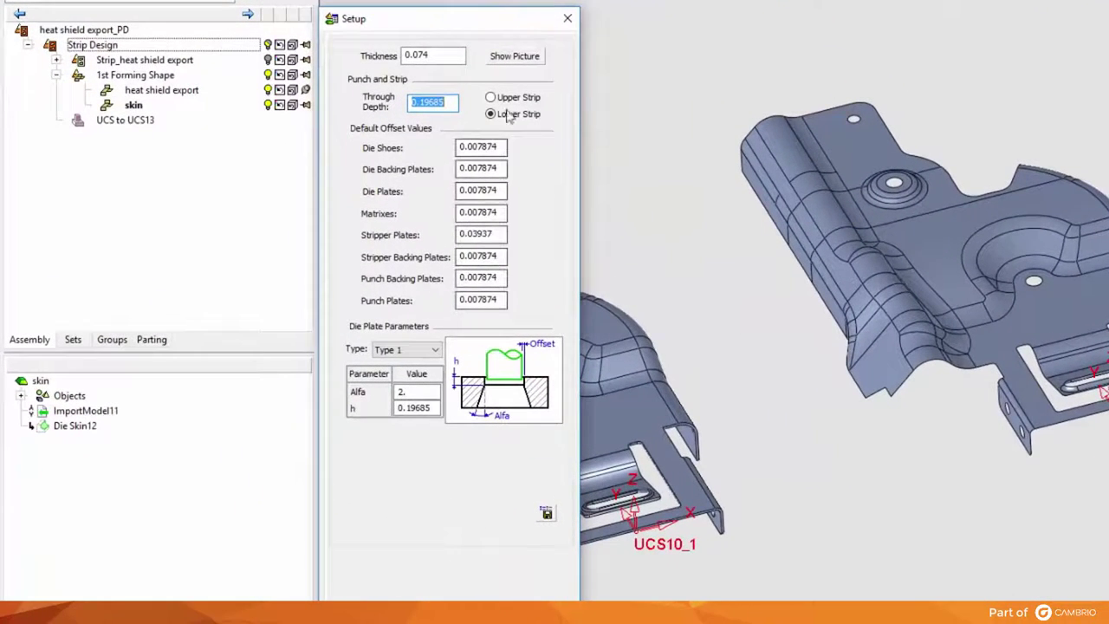
{"action": "left_click", "coordinate": [511, 56]}
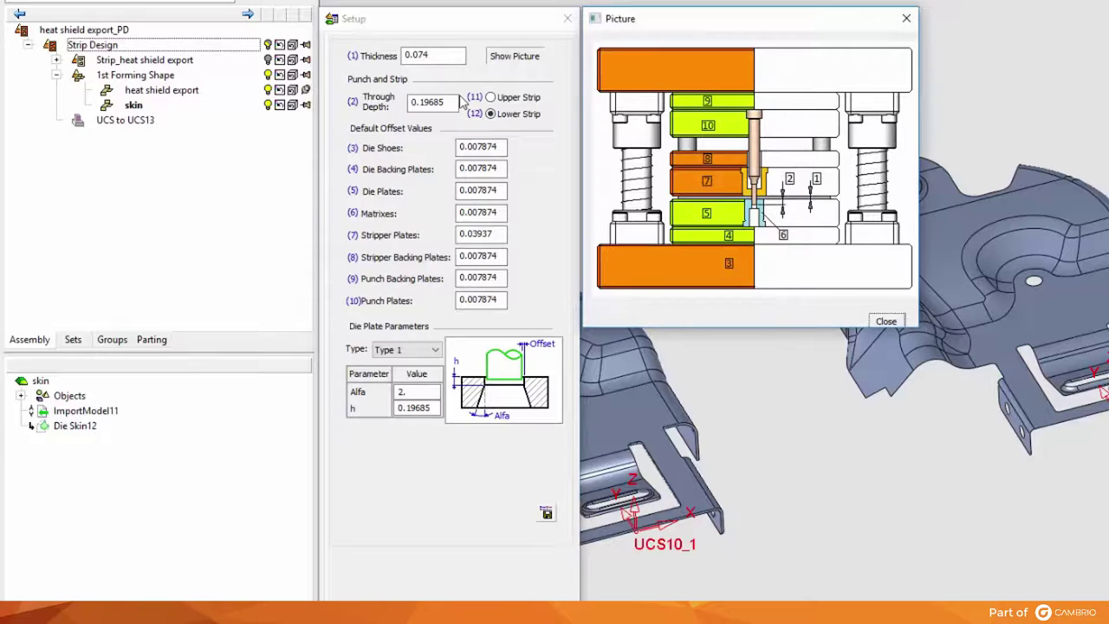
{"action": "double_click", "coordinate": [429, 102]}
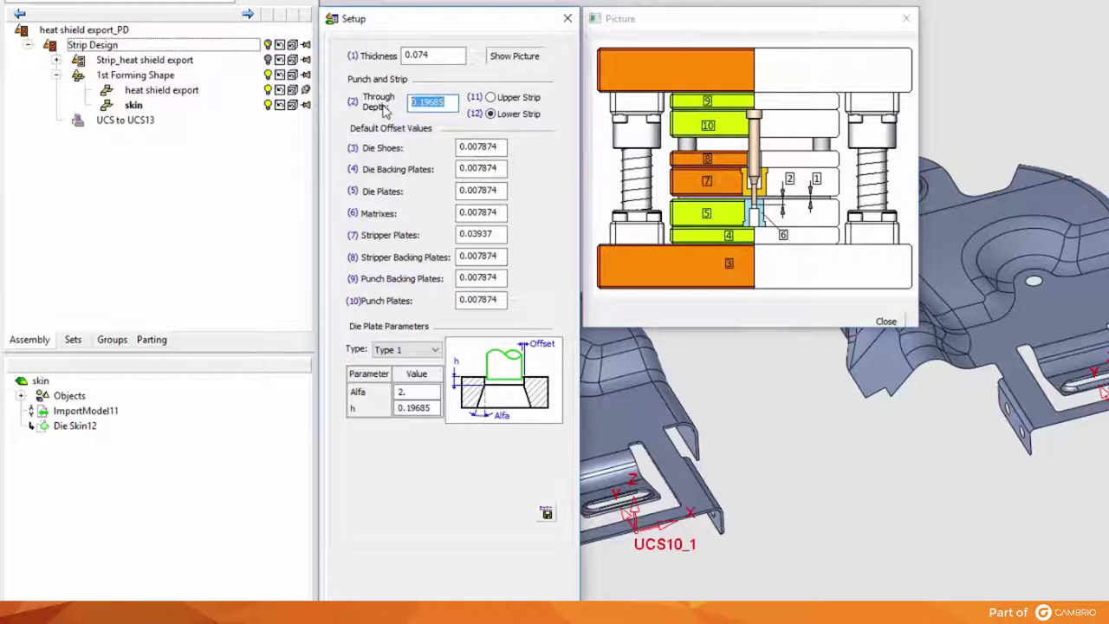
{"action": "type", "text": ".375"}
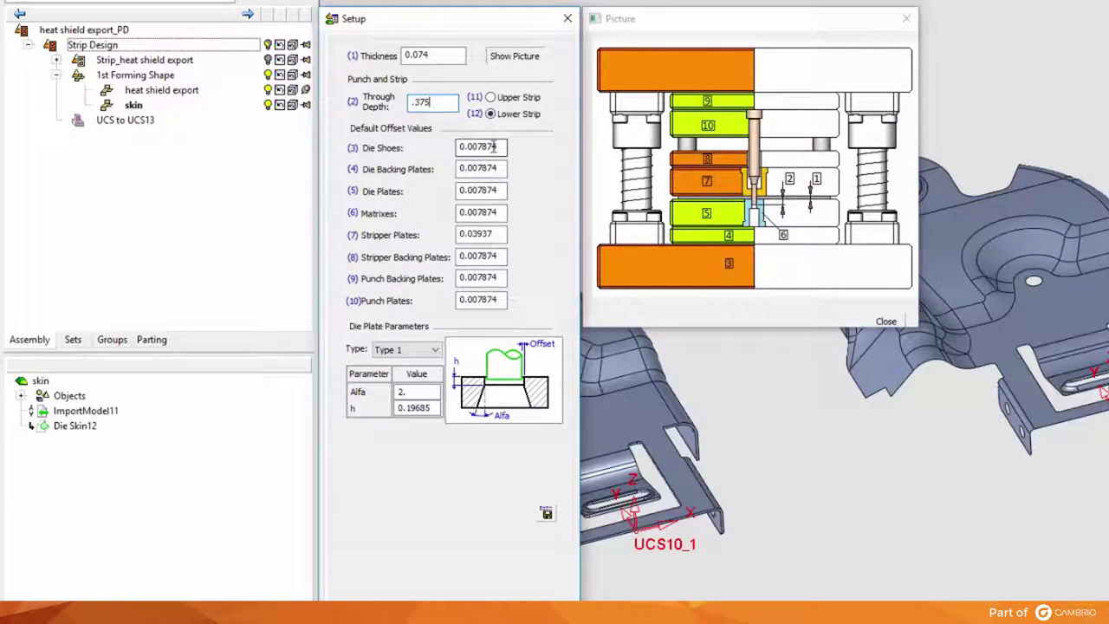
- Set die shoe and die backing plate offsets to 0.06, die plate and matrix offsets to 0.008
{"action": "left_click_drag", "start_coordinate": [498, 147], "coordinate": [437, 144]}
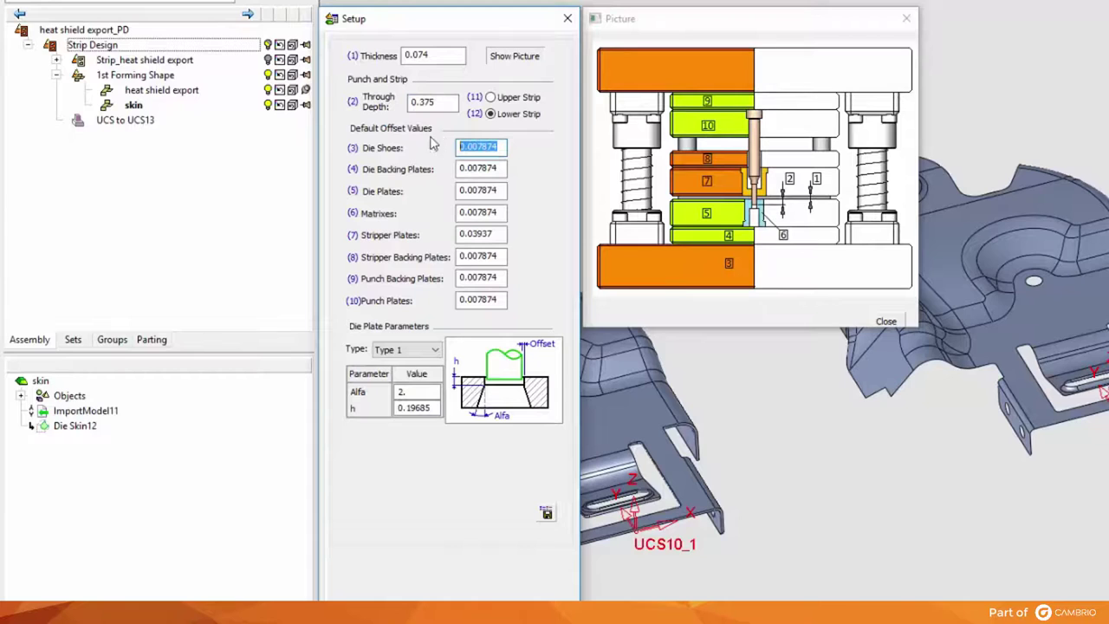
{"action": "type", "text": ".06"}
{"action": "left_click_drag", "start_coordinate": [499, 167], "coordinate": [455, 167]}
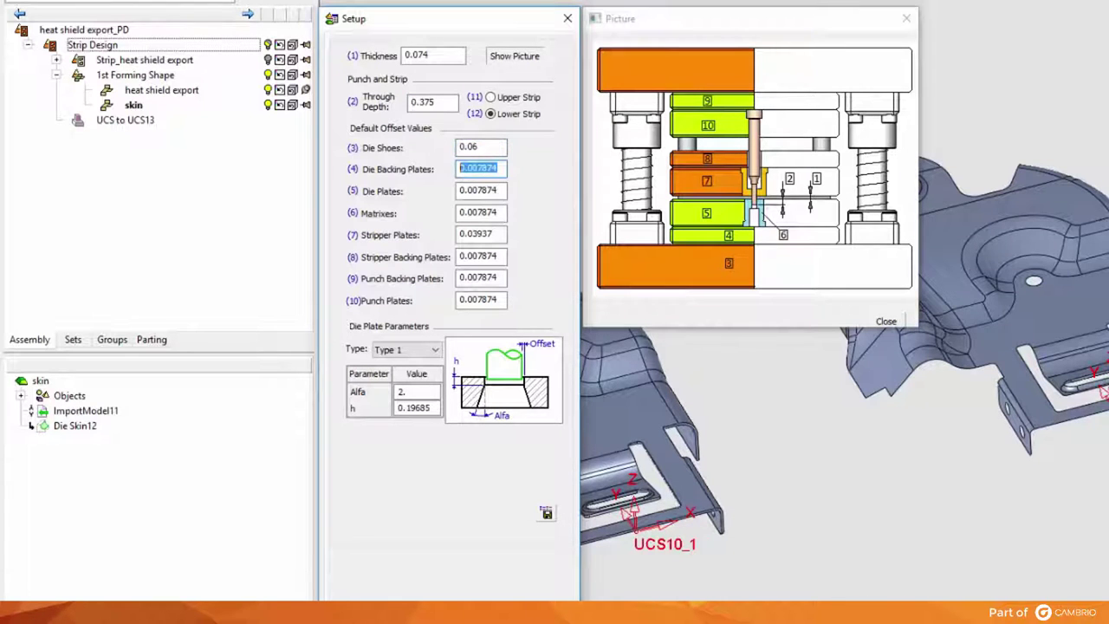
{"action": "type", "text": ".06"}
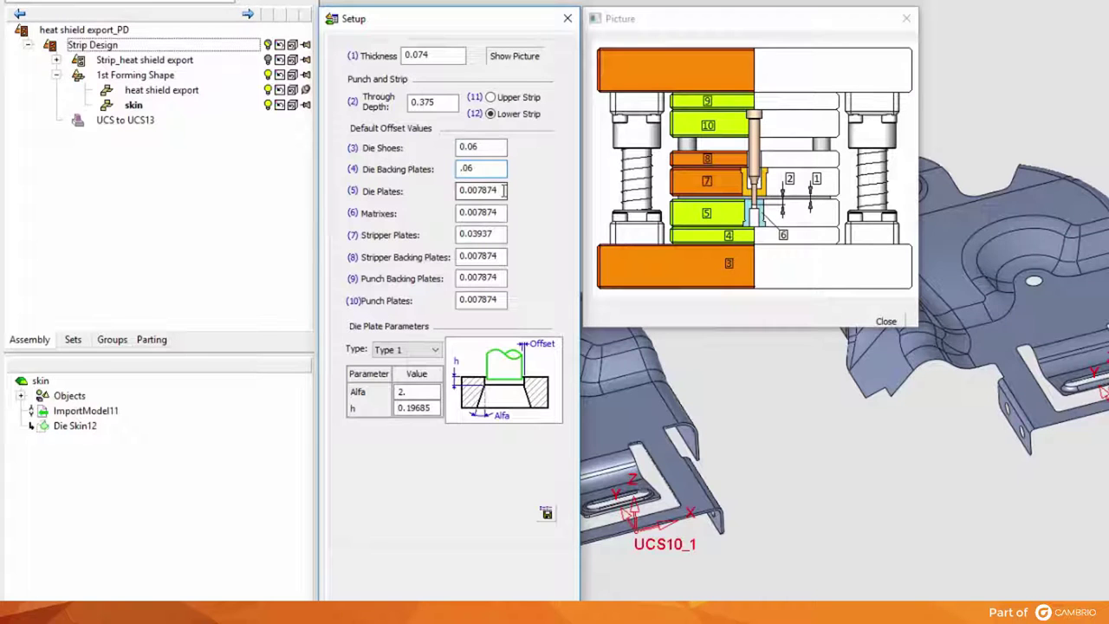
{"action": "left_click_drag", "start_coordinate": [500, 189], "coordinate": [416, 196]}
{"action": "type", "text": "."}
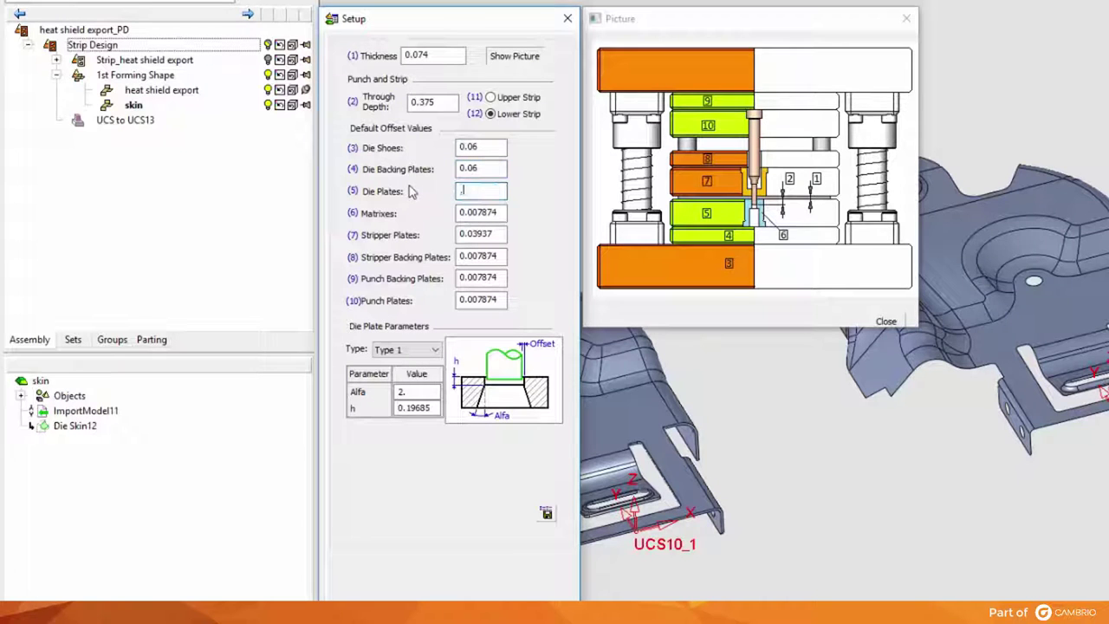
{"action": "type", "text": "008"}
{"action": "left_click_drag", "start_coordinate": [498, 213], "coordinate": [425, 213]}
{"action": "type", "text": ".0"}
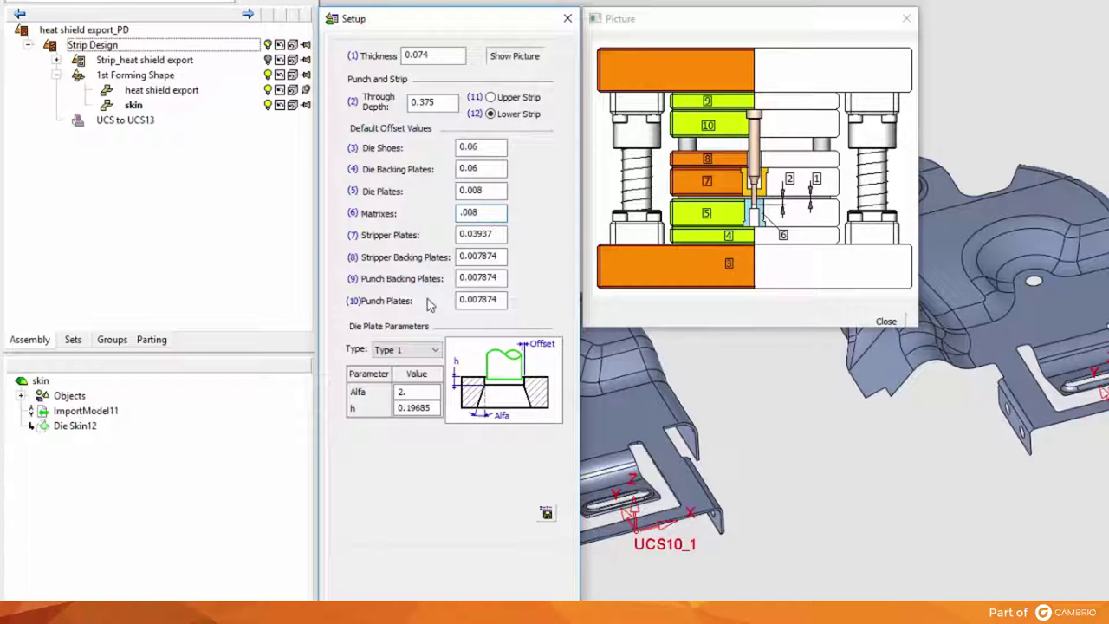
- Preview die plate Types 2, 3 and 4, then choose Type 1
{"action": "left_click", "coordinate": [434, 353]}
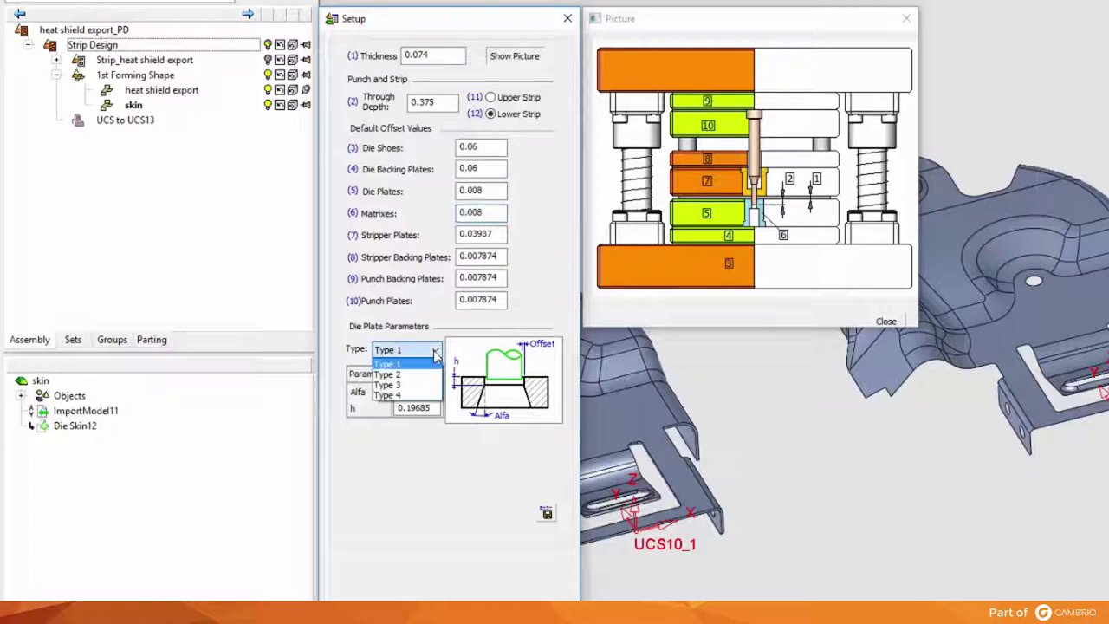
{"action": "left_click", "coordinate": [430, 374]}
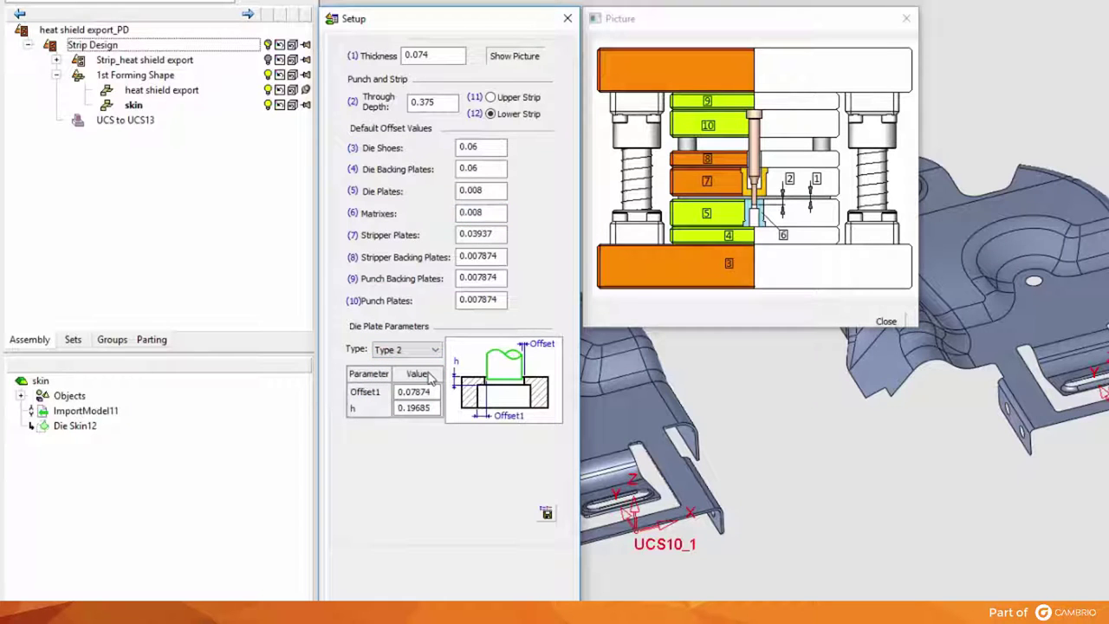
{"action": "left_click", "coordinate": [435, 351]}
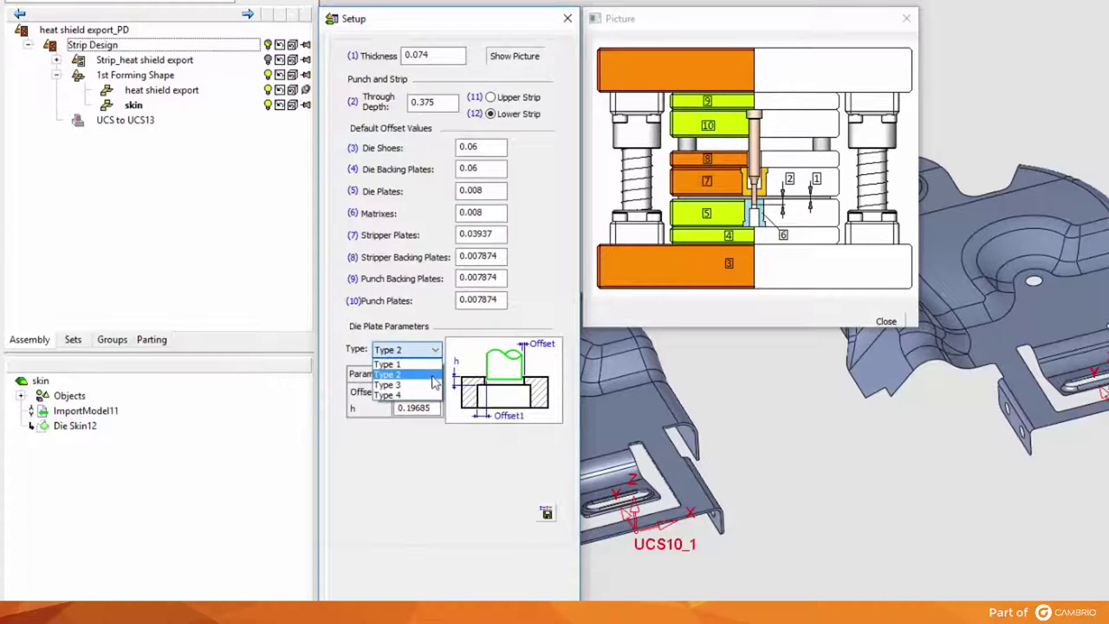
{"action": "left_click", "coordinate": [434, 384]}
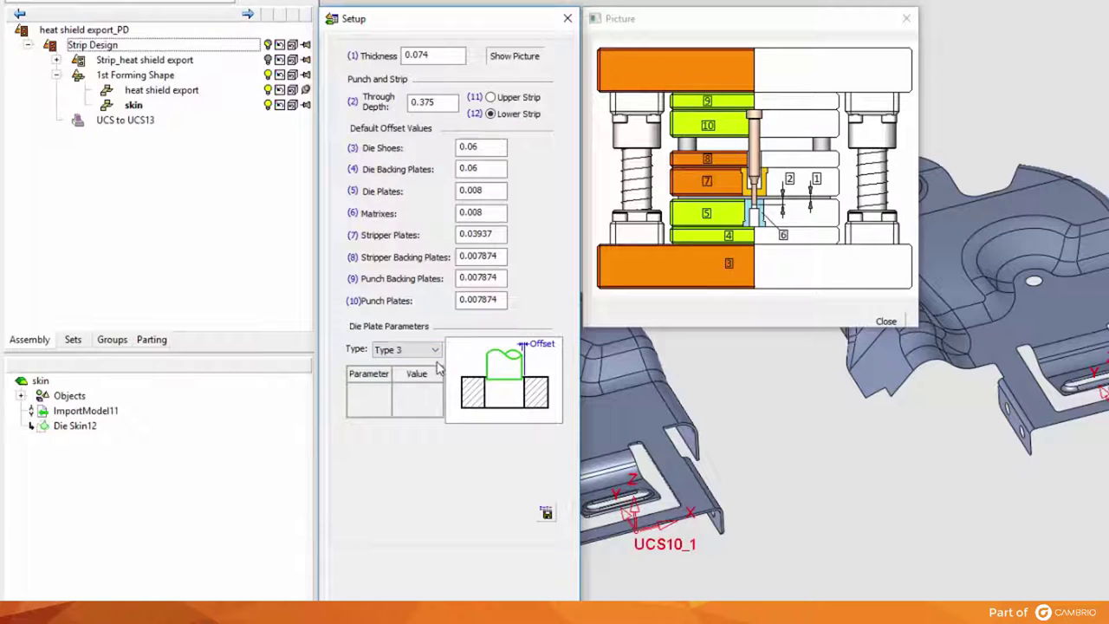
{"action": "left_click", "coordinate": [435, 351]}
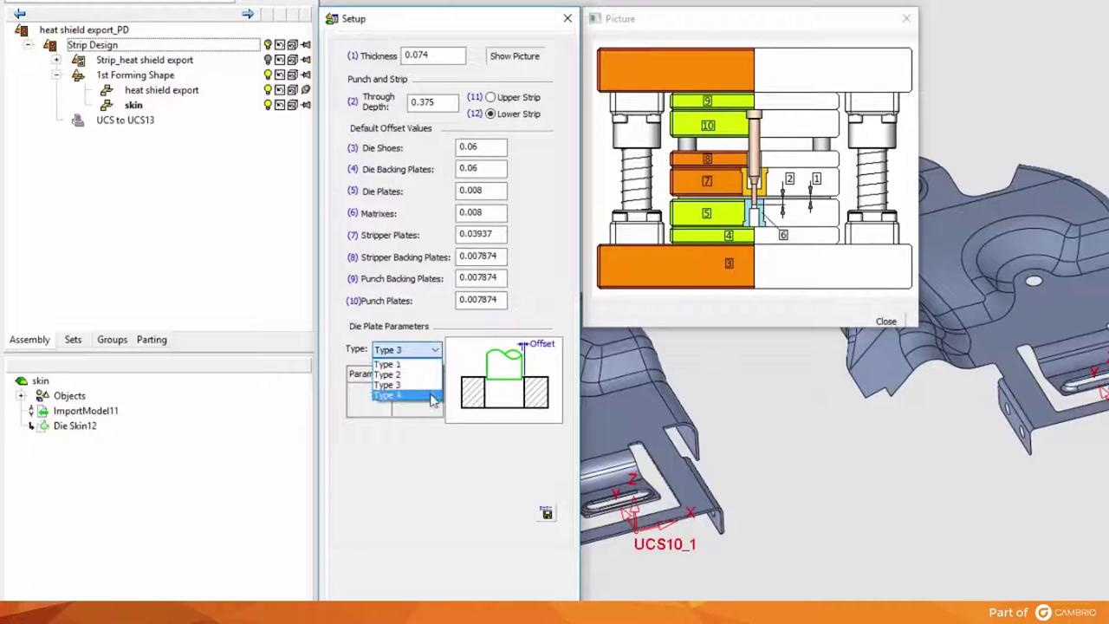
{"action": "left_click", "coordinate": [434, 396]}
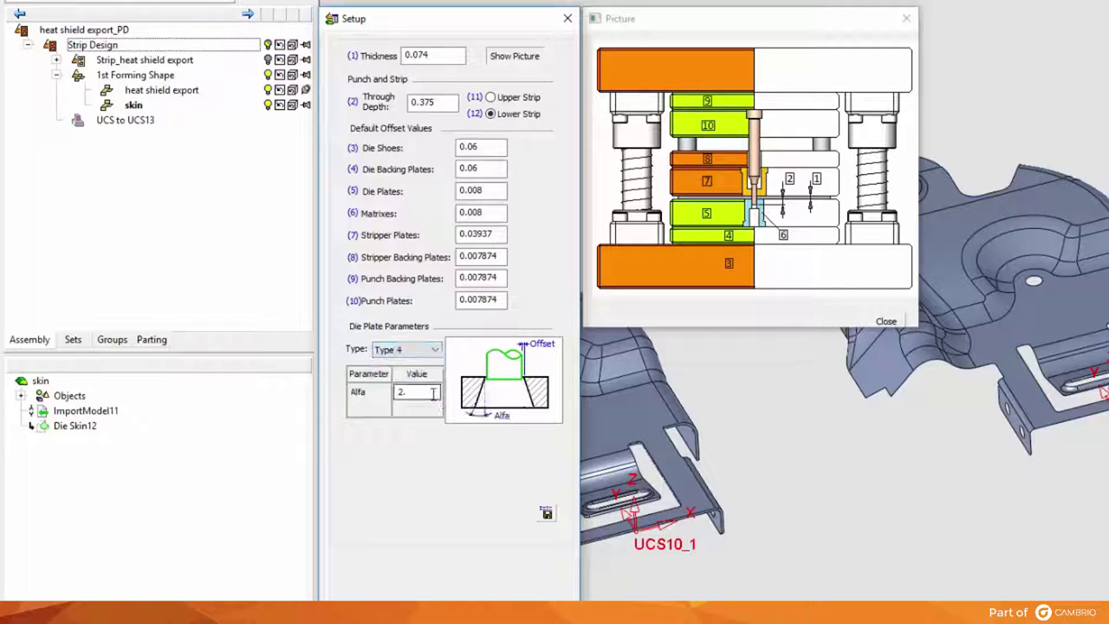
{"action": "left_click", "coordinate": [435, 350]}
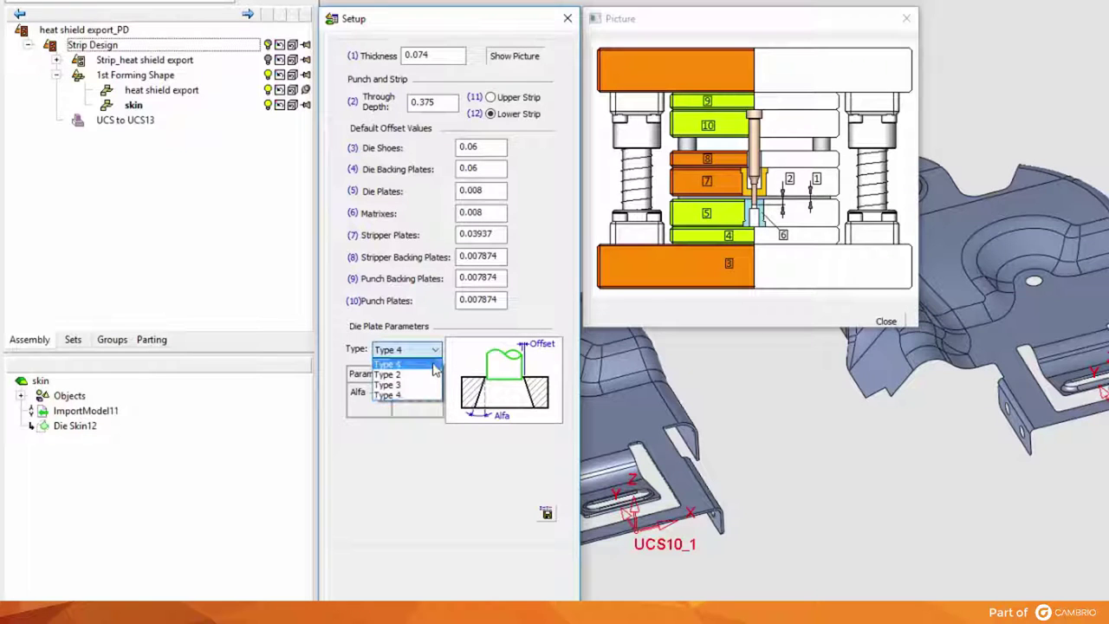
{"action": "left_click", "coordinate": [435, 365]}
- Set Alfa to 1 and h to 0.25, then accept the setup
{"action": "left_click", "coordinate": [414, 391]}
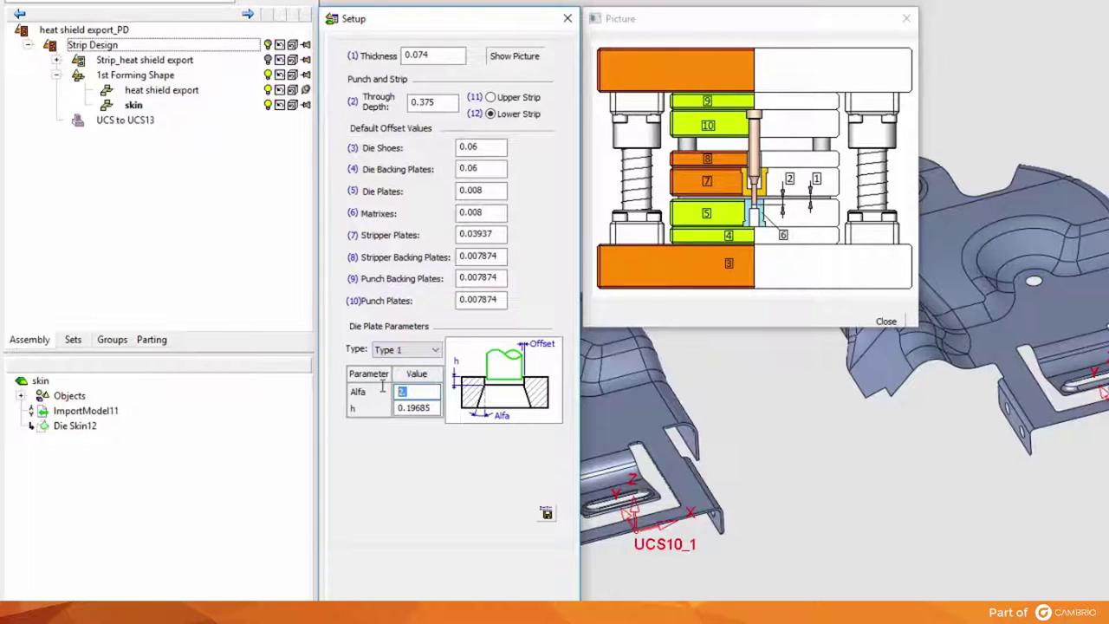
{"action": "type", "text": "1"}
{"action": "key", "text": "Tab"}
{"action": "type", "text": ".25"}
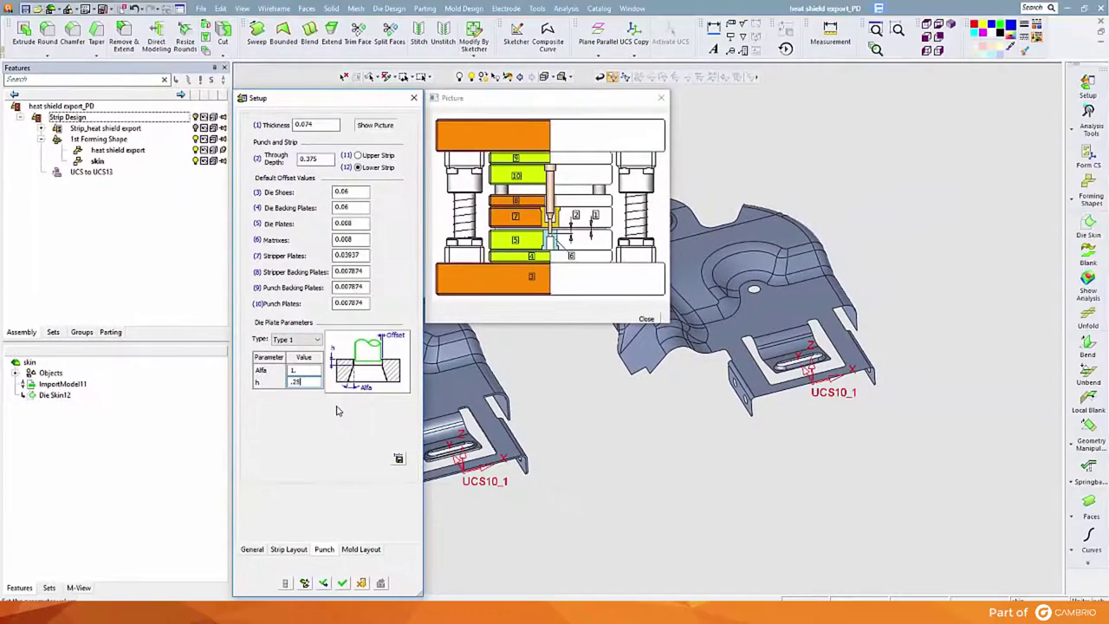
{"action": "left_click", "coordinate": [343, 584]}
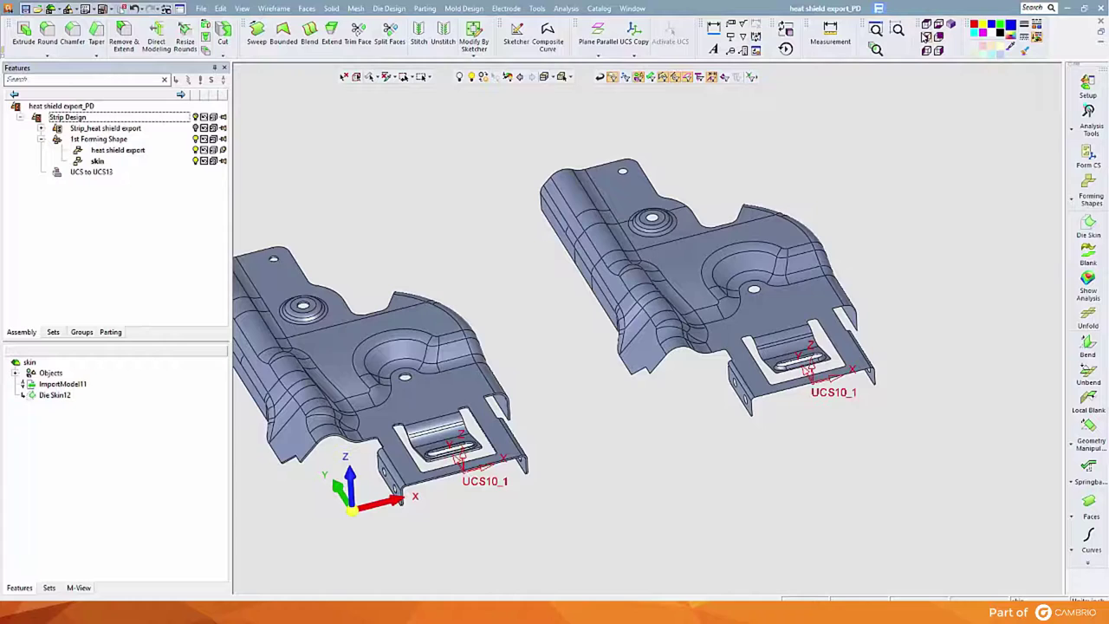
- Switch to the Top view to see both heat shield copies from above
{"action": "left_click", "coordinate": [926, 28]}
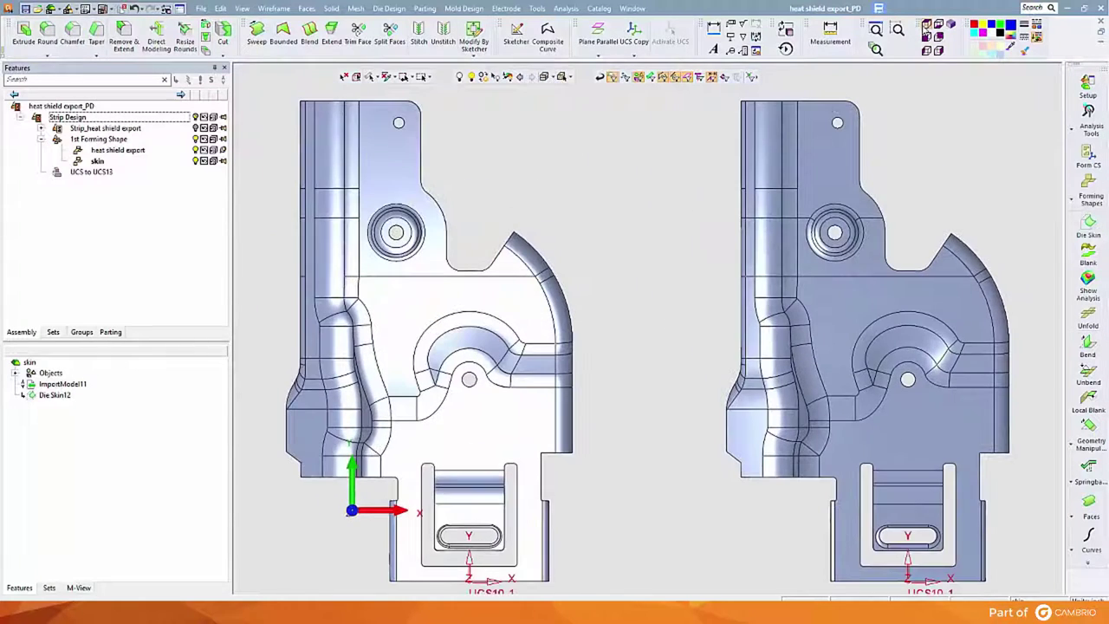